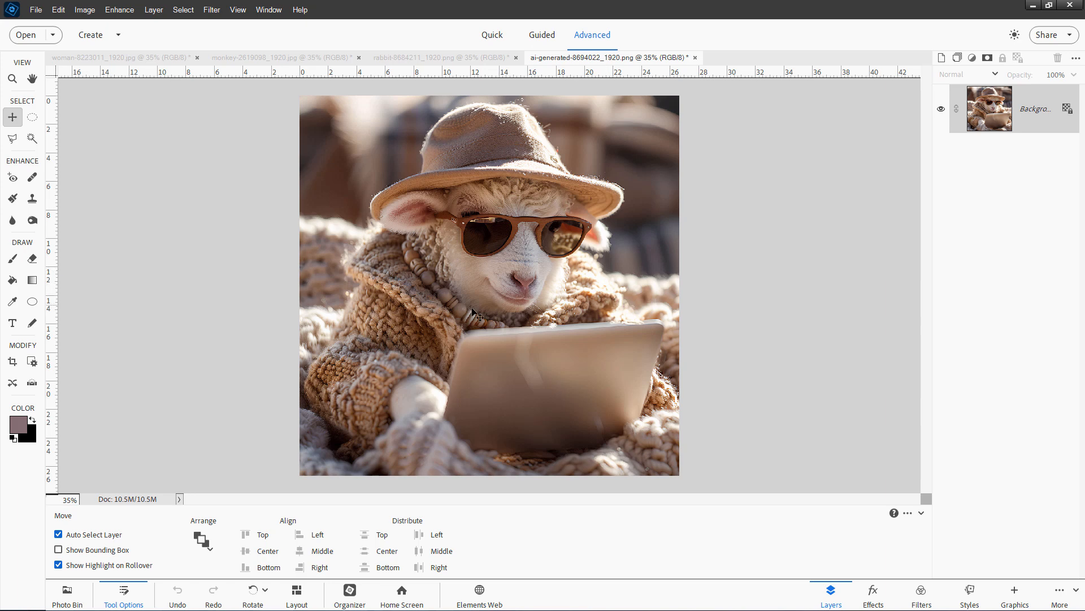
Close the sheep, rabbit and monkey images, keeping only the photo of the woman in the red jacket open
{"action": "key", "text": "ctrl+w"}
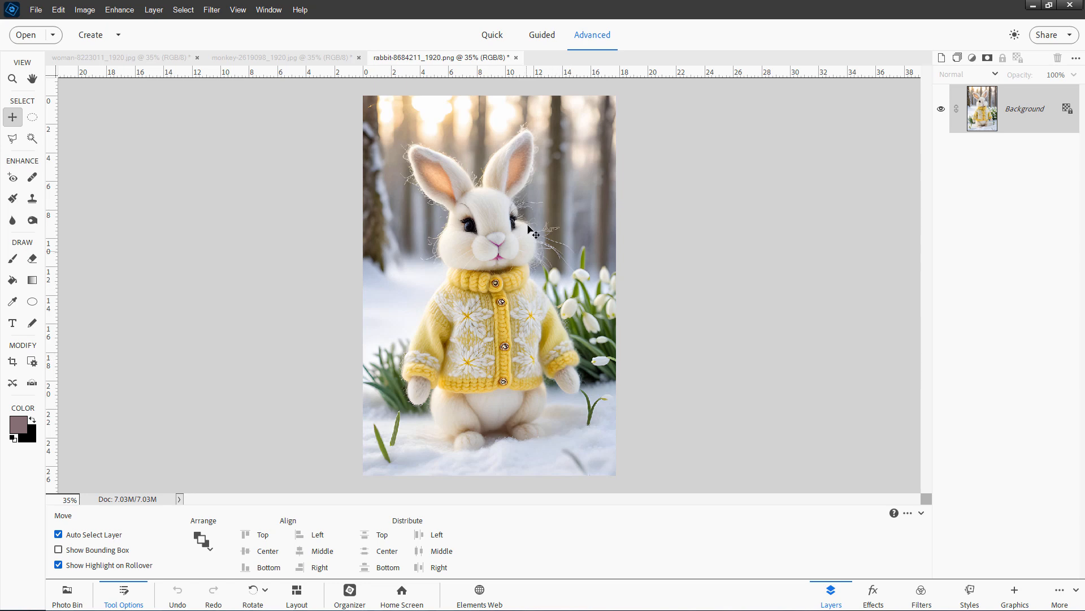
{"action": "left_click", "coordinate": [515, 57]}
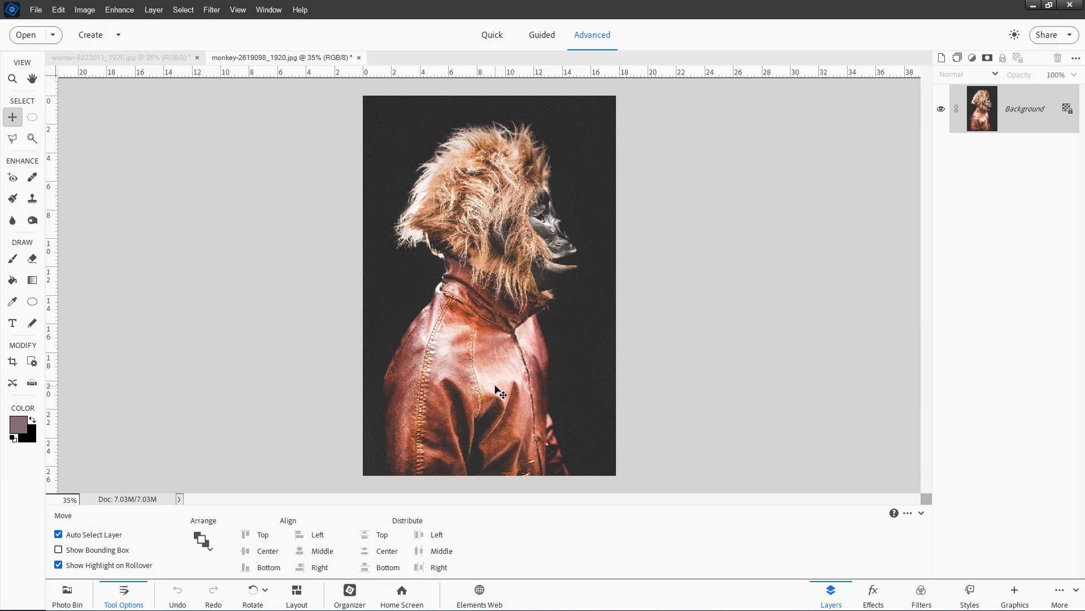
{"action": "left_click", "coordinate": [359, 58]}
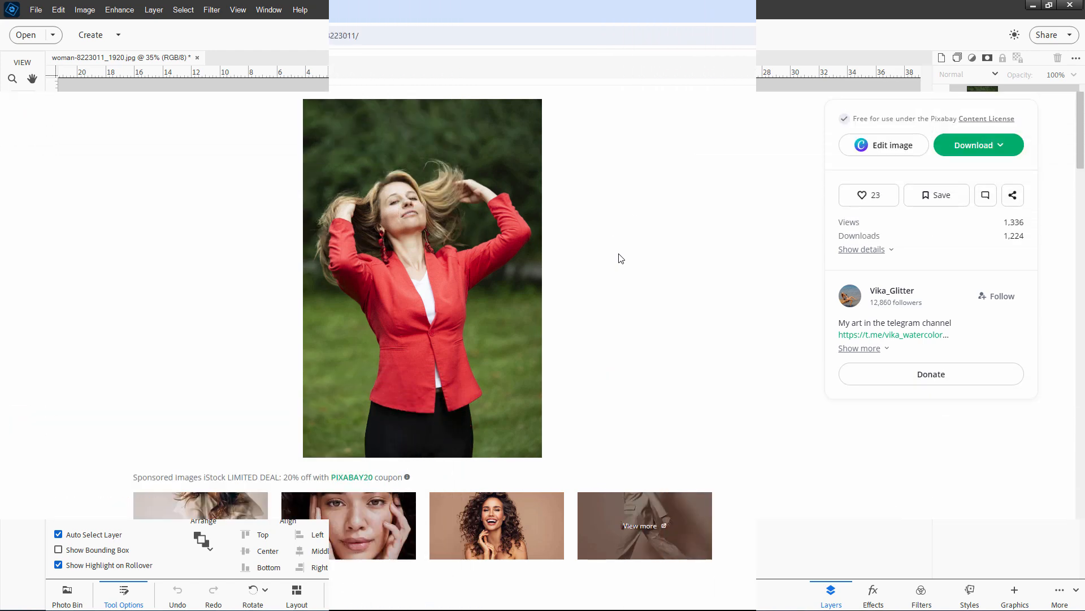
Switch to the browser and view the red jacket photo's Pixabay address and its download options
{"action": "left_click_drag", "start_coordinate": [366, 36], "coordinate": [105, 35]}
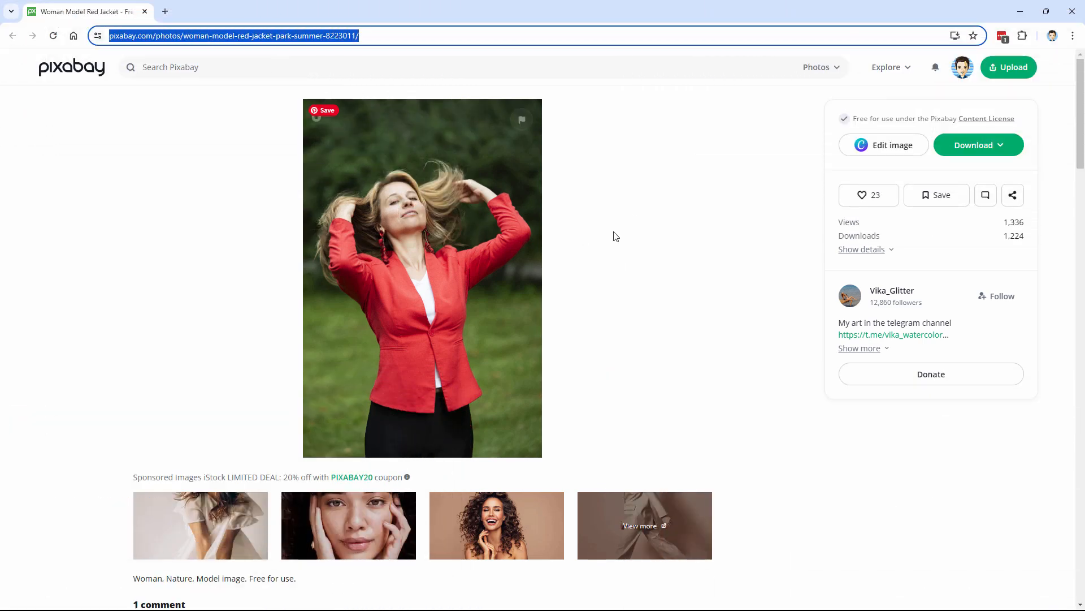
{"action": "left_click", "coordinate": [646, 238]}
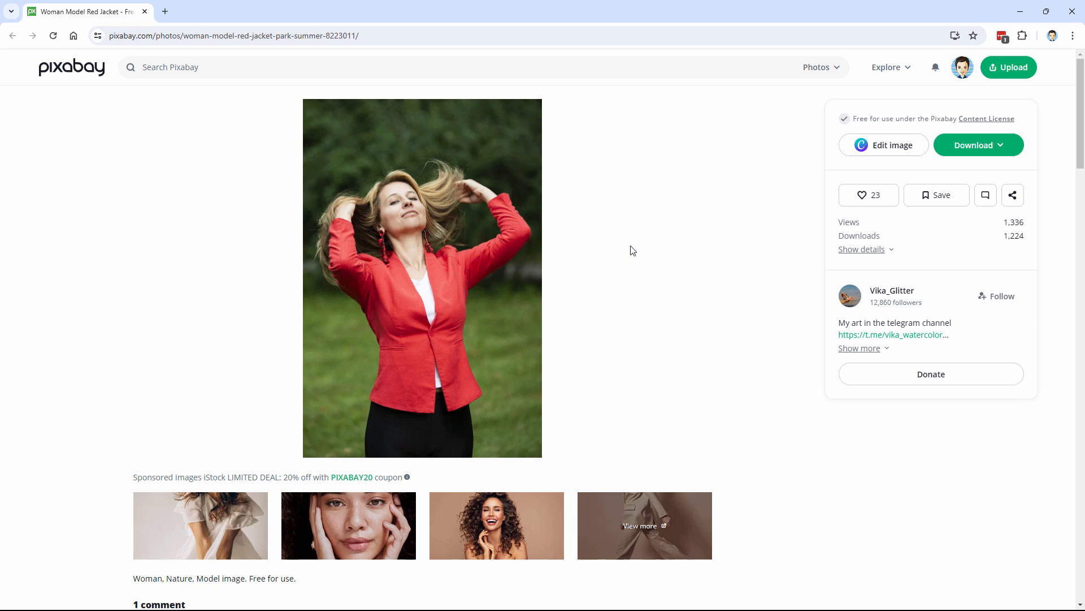
{"action": "left_click", "coordinate": [973, 147]}
{"action": "left_click", "coordinate": [876, 229]}
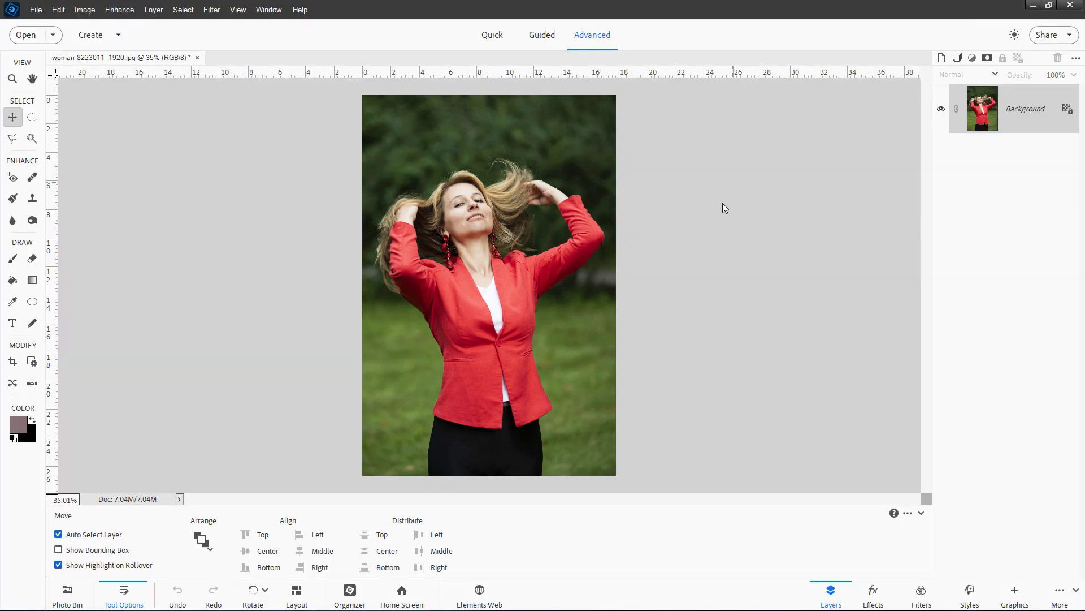
Duplicate the Background layer of the red jacket photo as Background copy
{"action": "key", "text": "ctrl+0"}
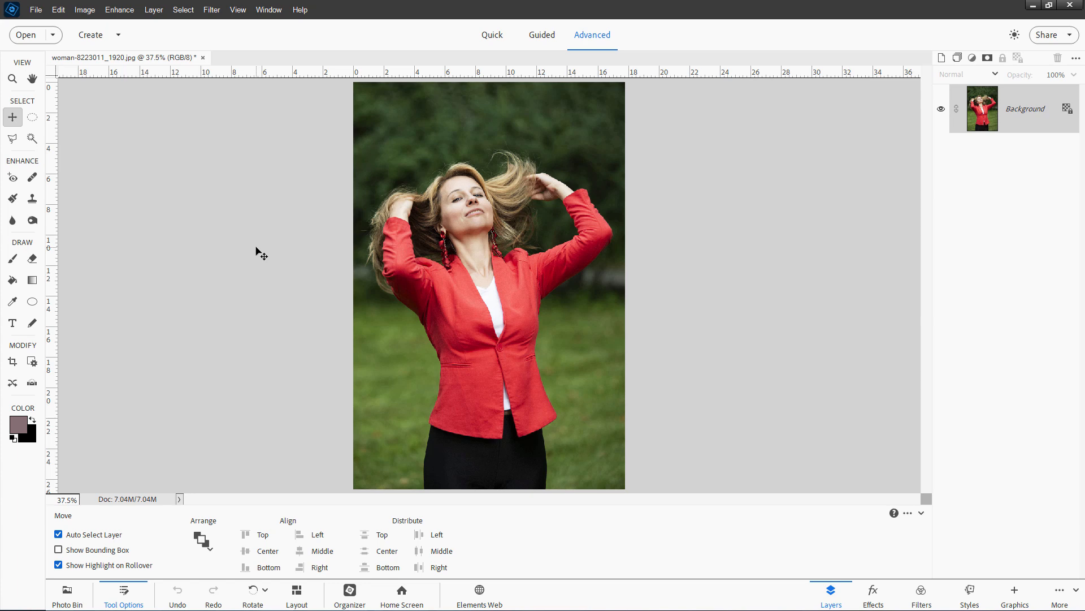
{"action": "right_click", "coordinate": [1023, 113]}
{"action": "left_click", "coordinate": [1024, 140]}
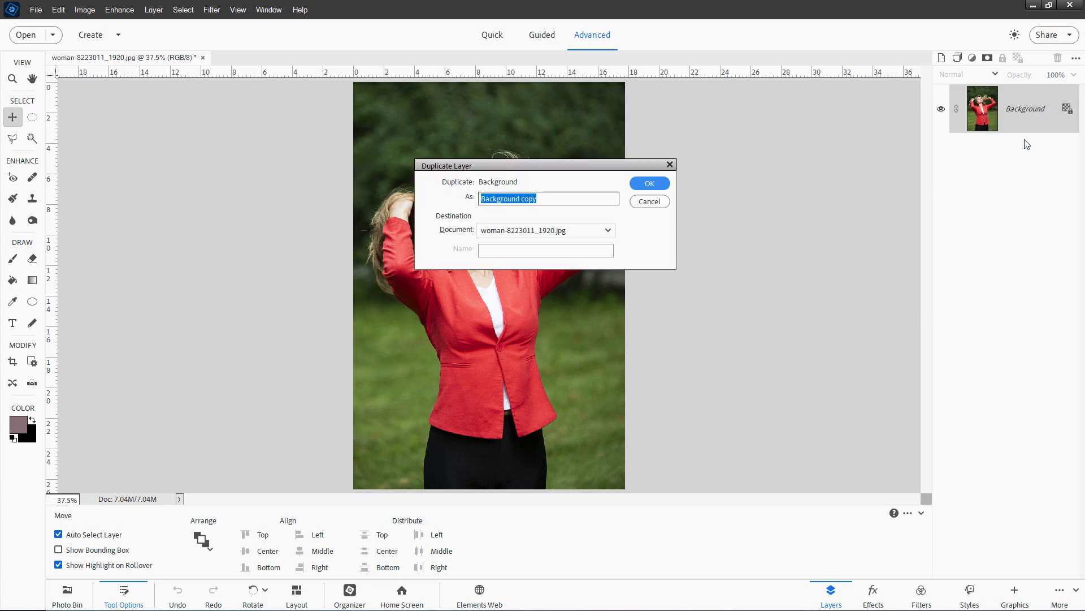
{"action": "left_click", "coordinate": [649, 183]}
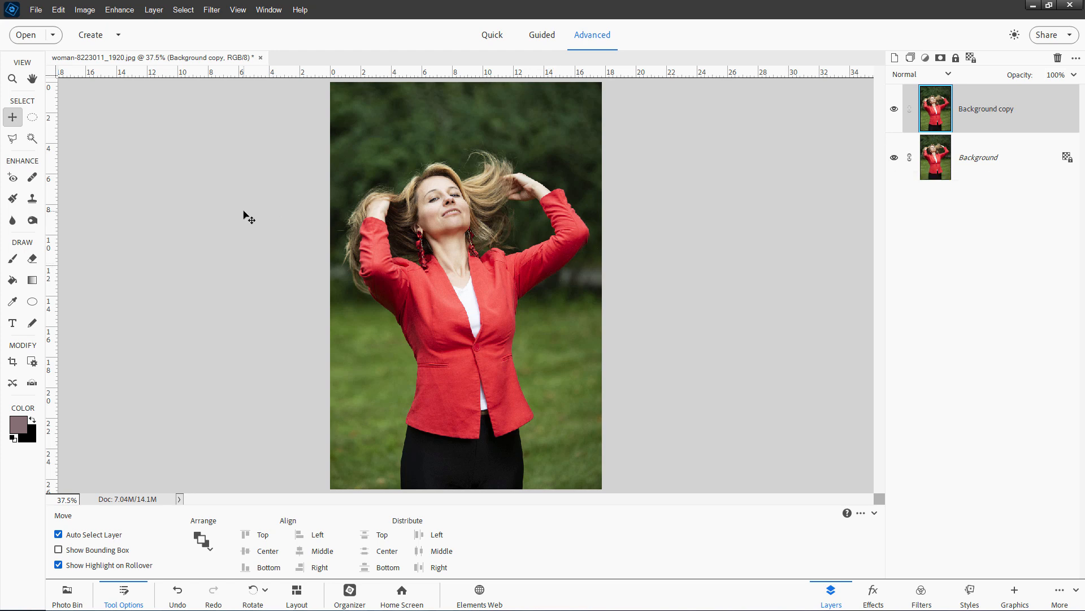
Start Replace Color on the Background copy layer and sample the red from the lower part of the jacket
{"action": "scroll", "coordinate": [435, 331], "scroll_direction": "up", "scroll_amount": 2}
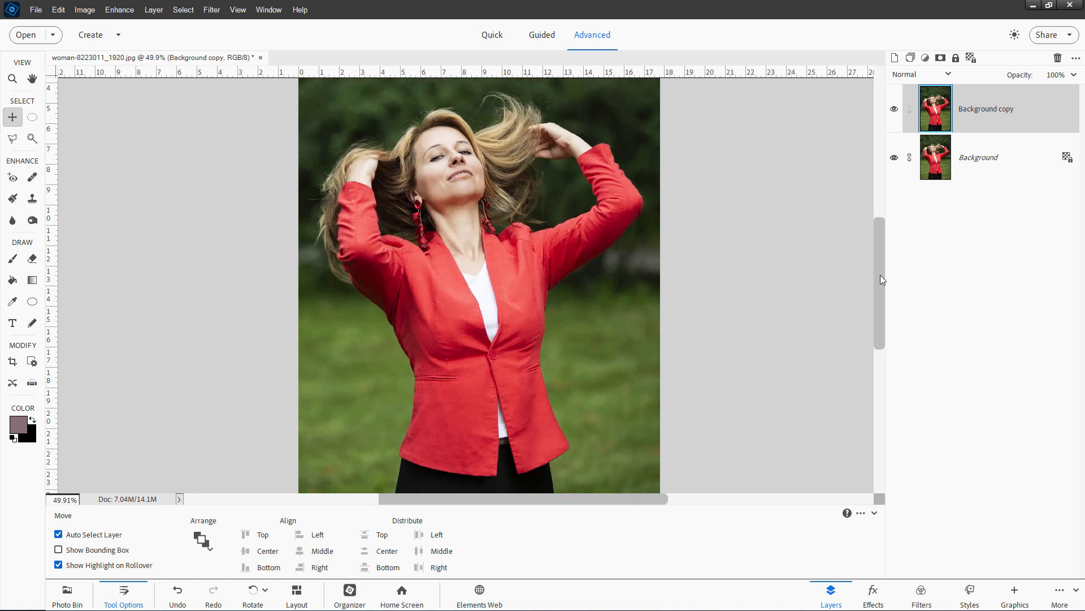
{"action": "left_click_drag", "start_coordinate": [881, 275], "coordinate": [881, 280]}
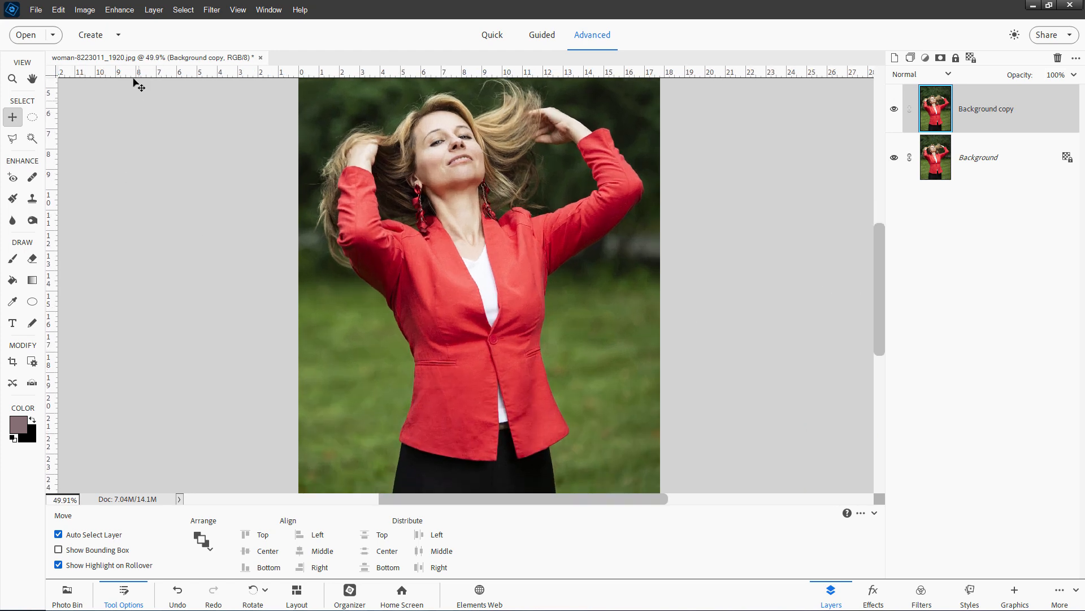
{"action": "left_click", "coordinate": [121, 14]}
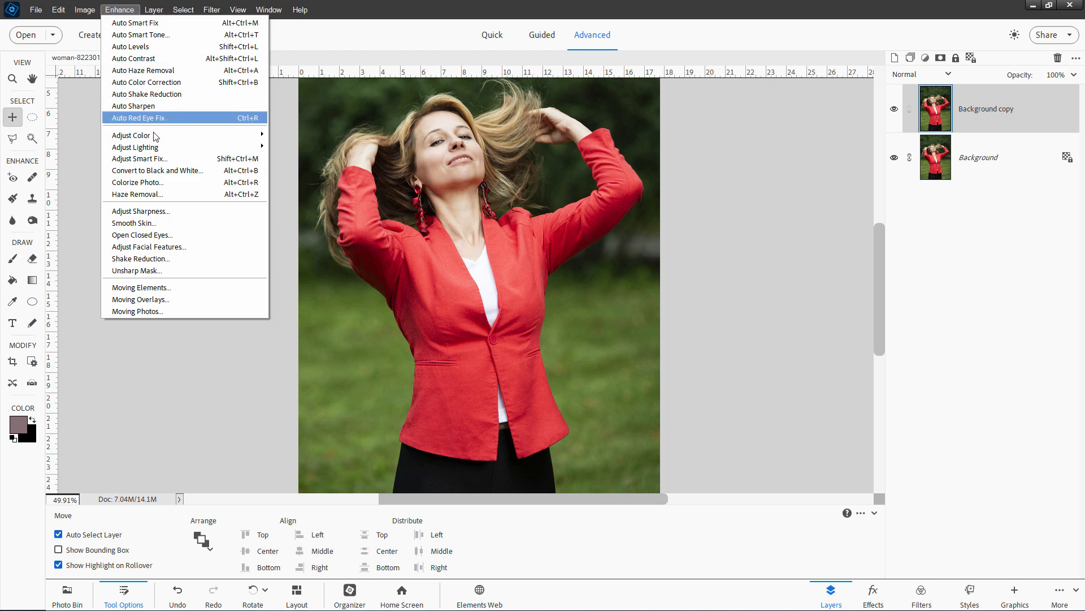
{"action": "mouse_move", "coordinate": [160, 136]}
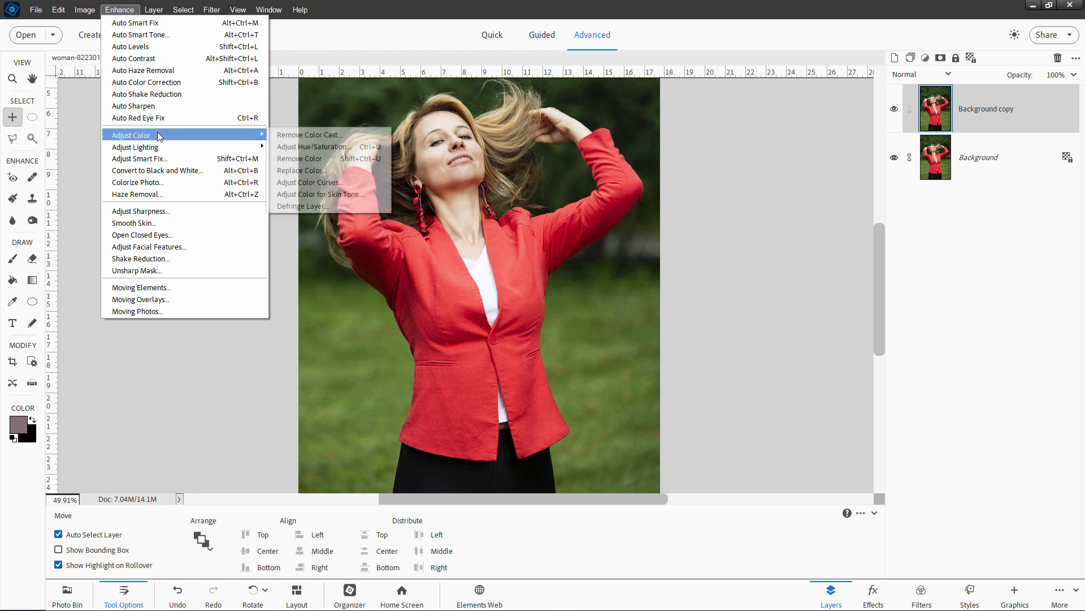
{"action": "left_click", "coordinate": [304, 172]}
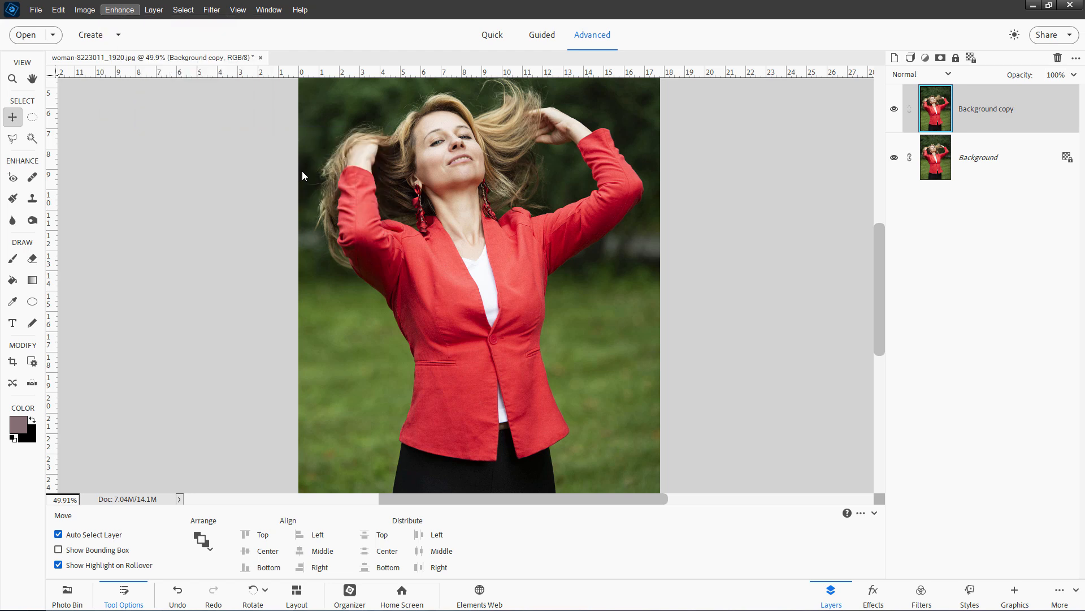
{"action": "left_click_drag", "start_coordinate": [793, 100], "coordinate": [730, 82]}
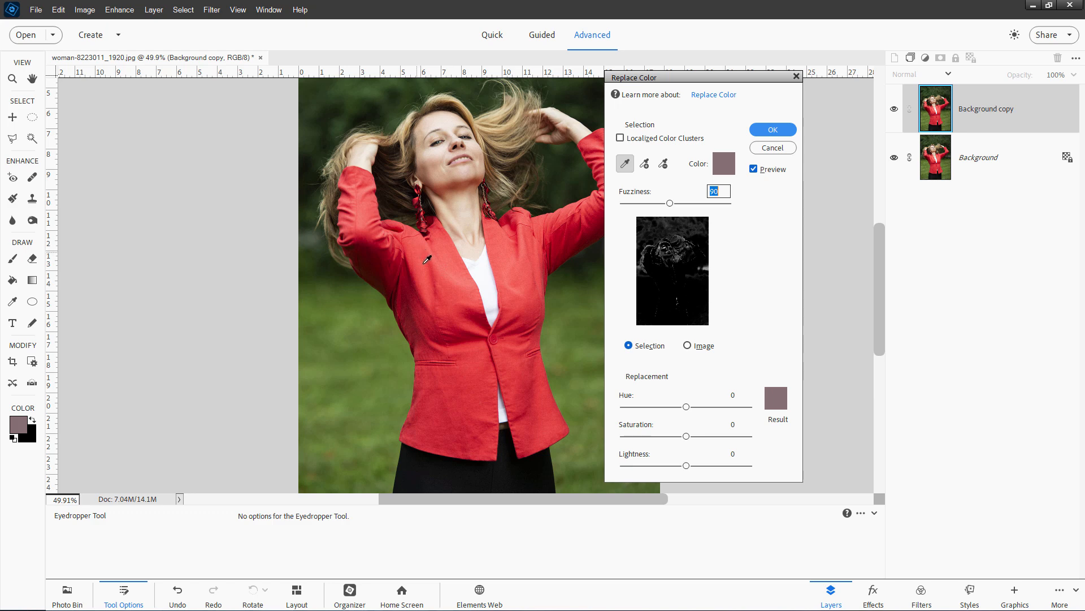
{"action": "left_click", "coordinate": [469, 388]}
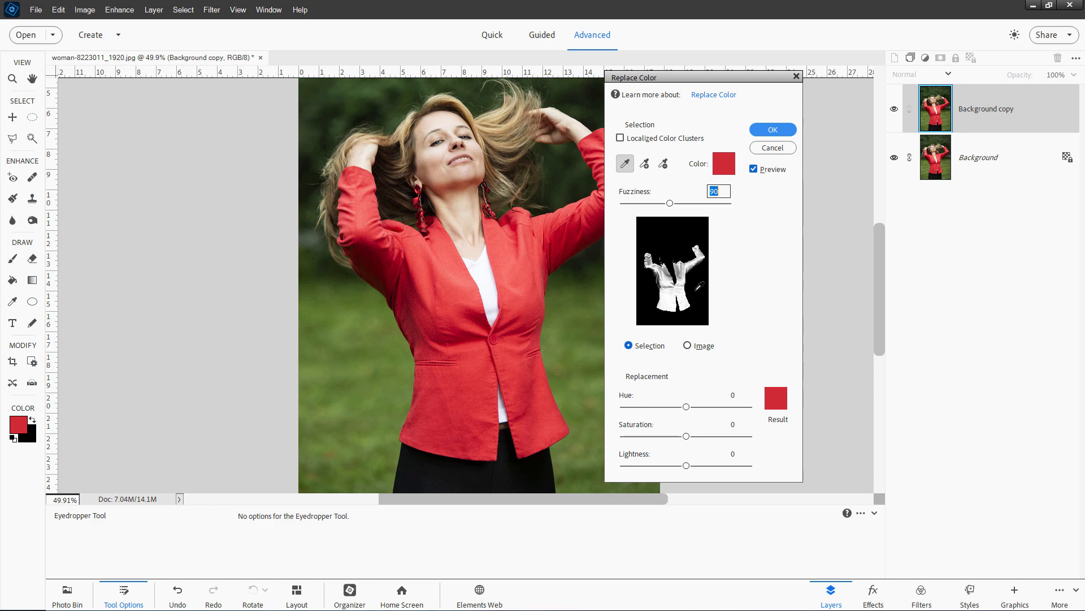
Try a replacement hue of +70 on the jacket, and reset the hue to 0
{"action": "left_click_drag", "start_coordinate": [686, 407], "coordinate": [715, 407]}
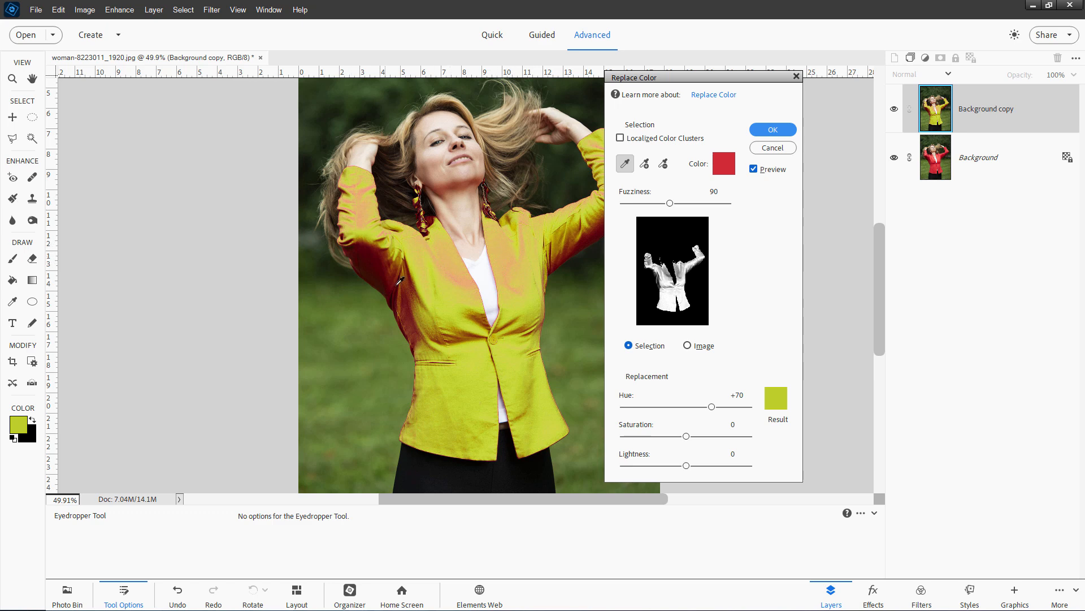
{"action": "left_click", "coordinate": [737, 394]}
{"action": "type", "text": "0"}
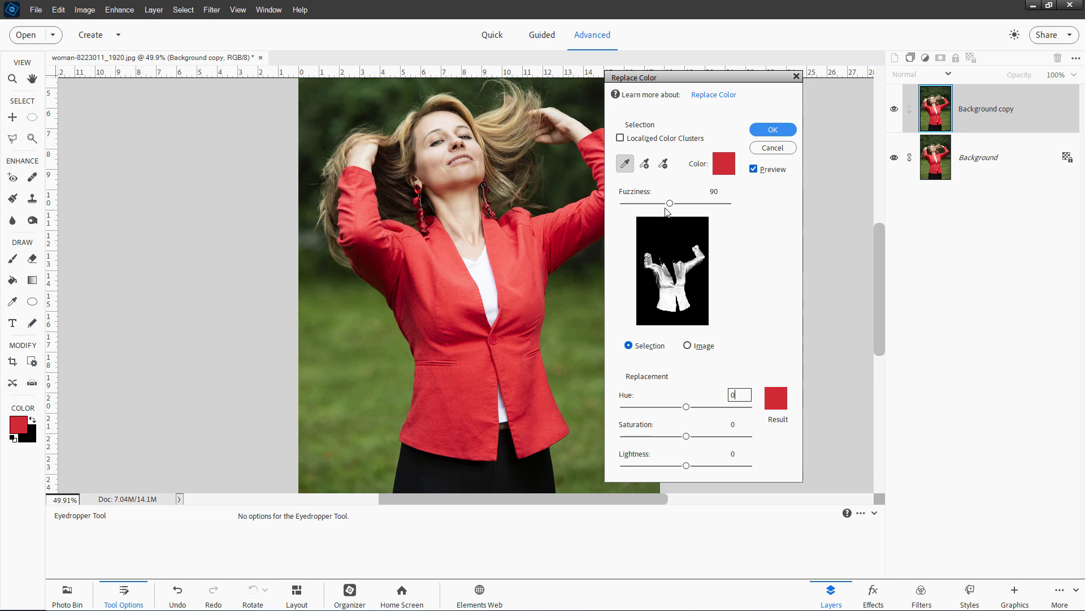
Try adding more jacket shades to the color selection without Localized Color Clusters, and cancel Replace Color
{"action": "left_click", "coordinate": [645, 168]}
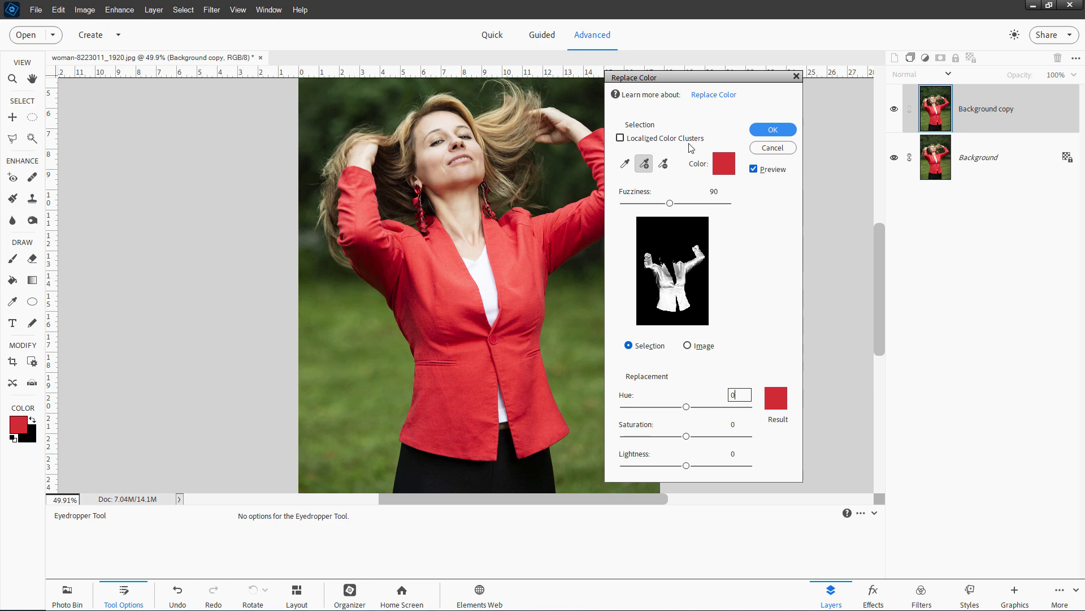
{"action": "left_click", "coordinate": [620, 137]}
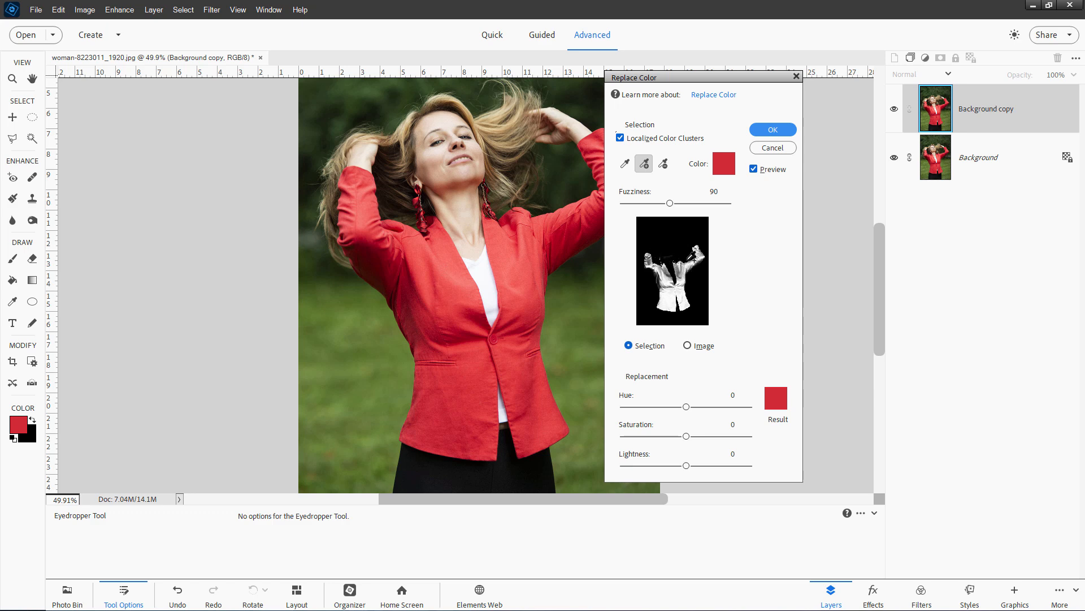
{"action": "left_click", "coordinate": [632, 137]}
{"action": "left_click", "coordinate": [577, 227]}
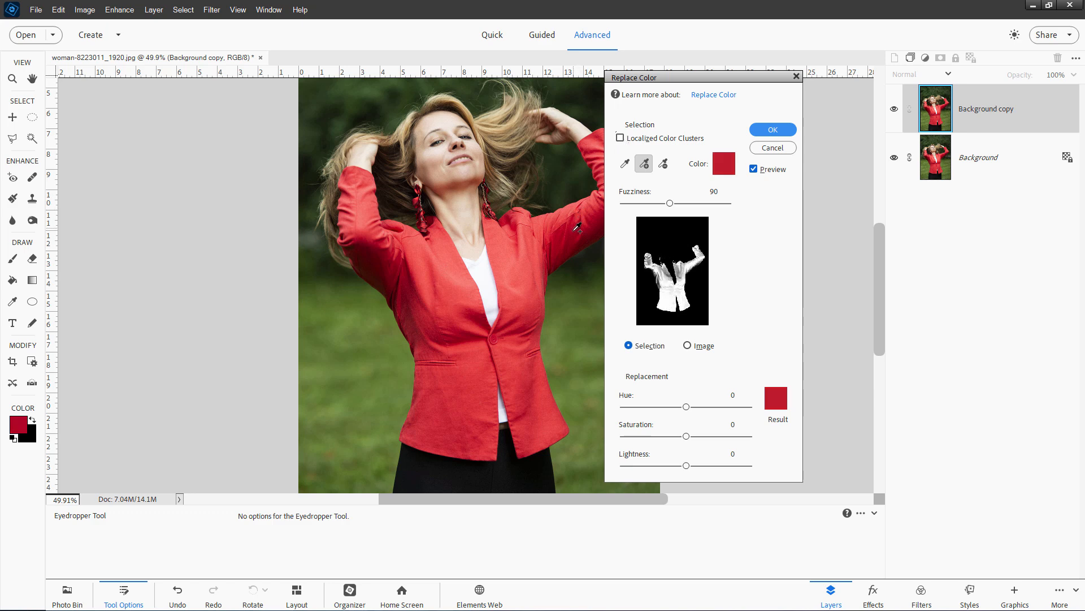
{"action": "left_click", "coordinate": [538, 301]}
{"action": "left_click", "coordinate": [520, 358]}
{"action": "left_click", "coordinate": [468, 378]}
{"action": "left_click", "coordinate": [429, 343]}
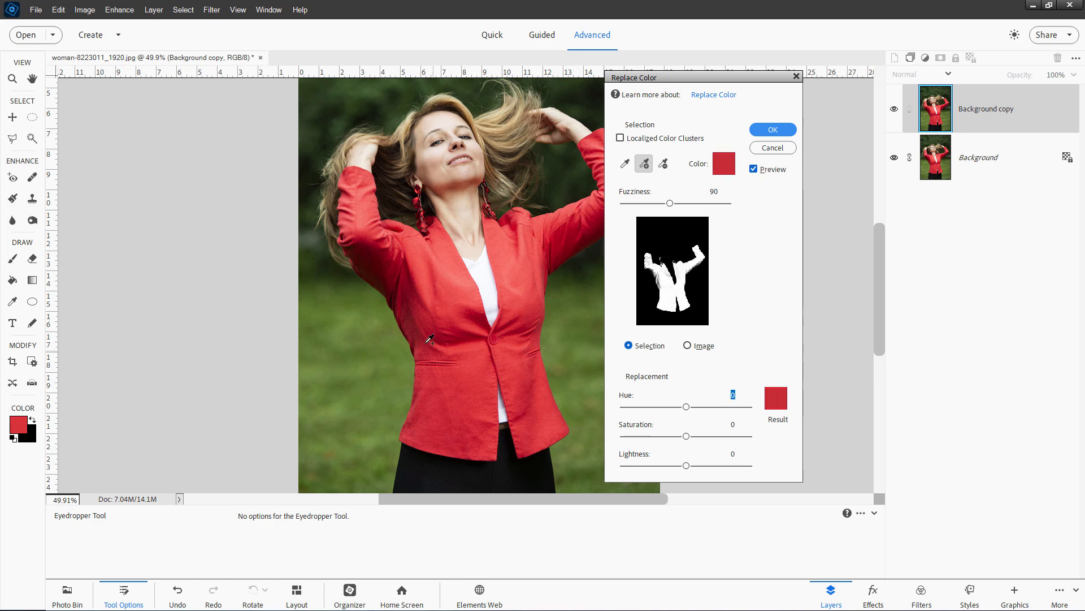
{"action": "left_click", "coordinate": [414, 322]}
{"action": "left_click", "coordinate": [389, 275]}
{"action": "left_click", "coordinate": [382, 255]}
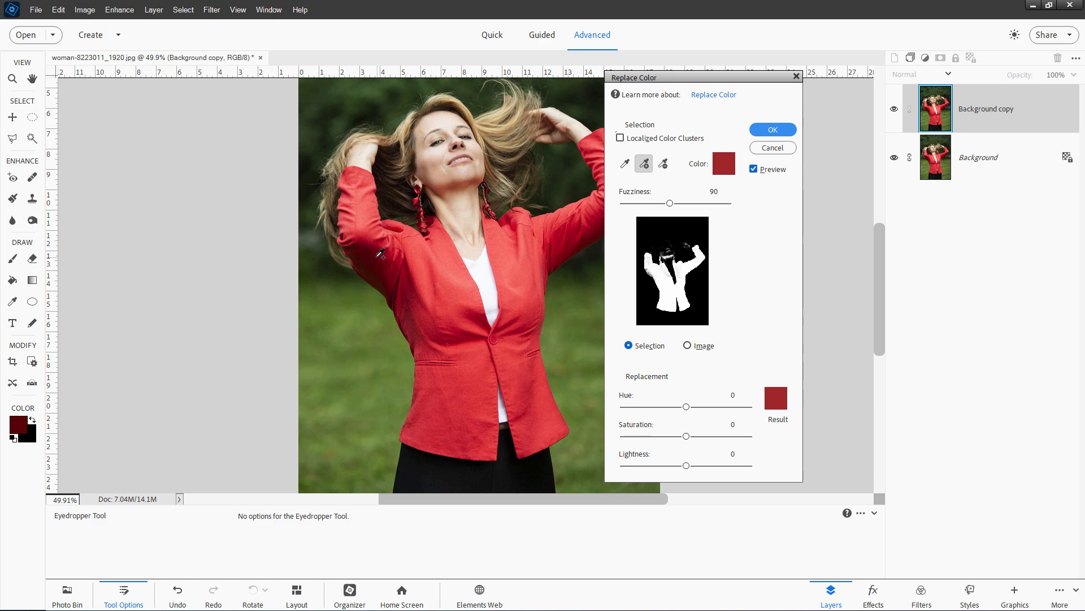
{"action": "left_click", "coordinate": [377, 253]}
{"action": "key", "text": "Escape"}
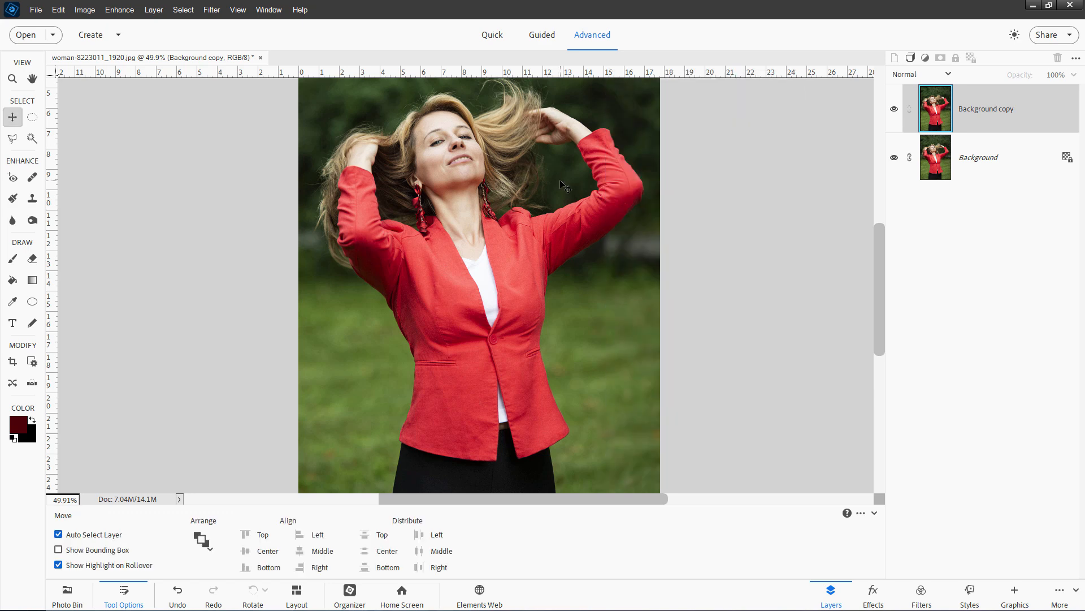
Reopen Replace Color on the Background copy layer, sample the jacket's red and enable Localized Color Clusters
{"action": "left_click", "coordinate": [153, 10]}
{"action": "mouse_move", "coordinate": [128, 15]}
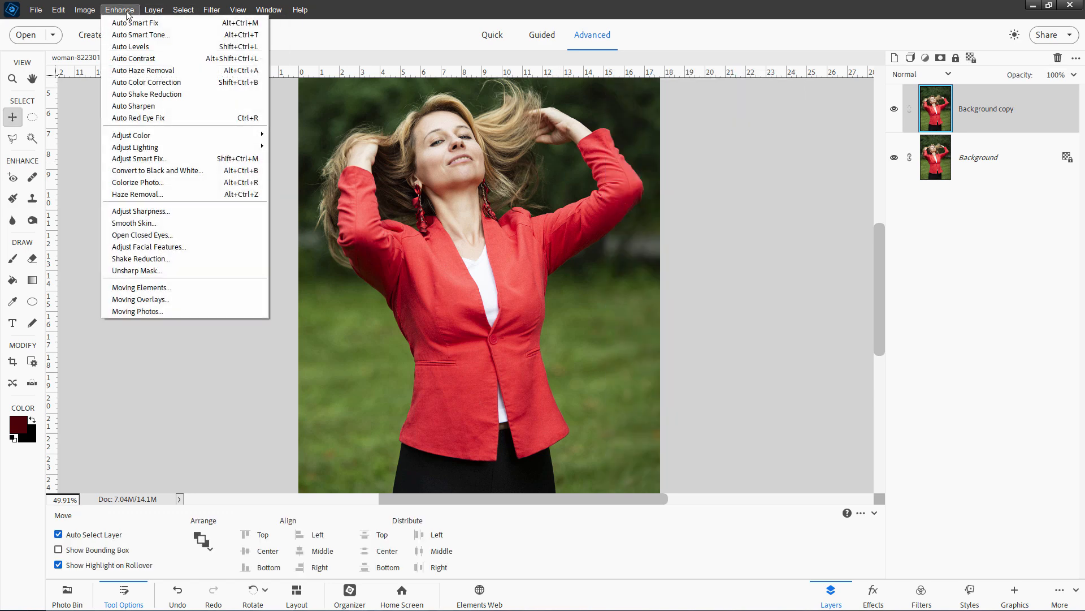
{"action": "mouse_move", "coordinate": [167, 136]}
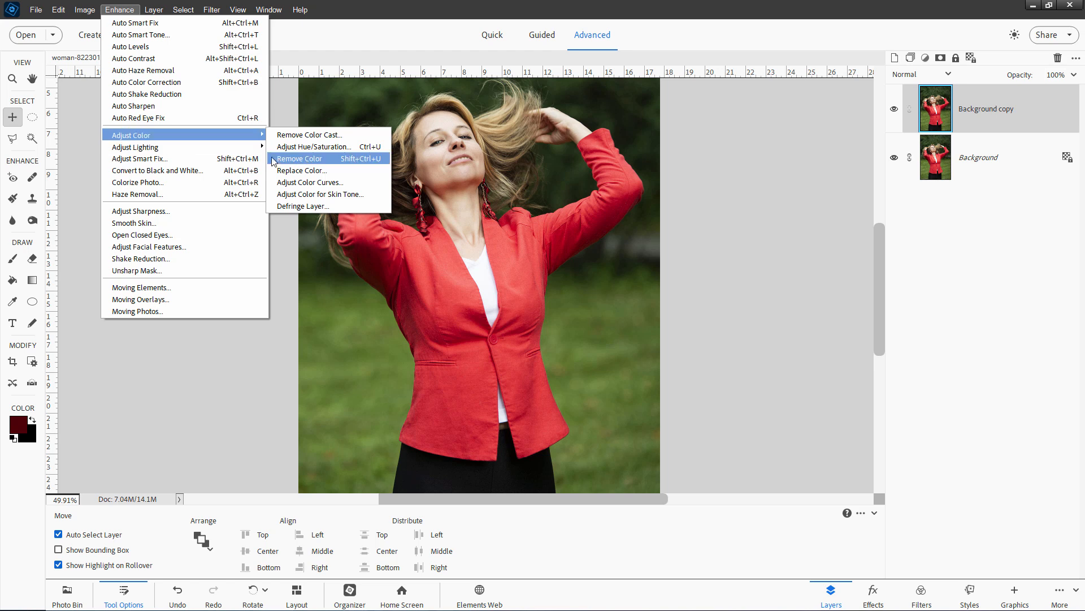
{"action": "left_click", "coordinate": [286, 170]}
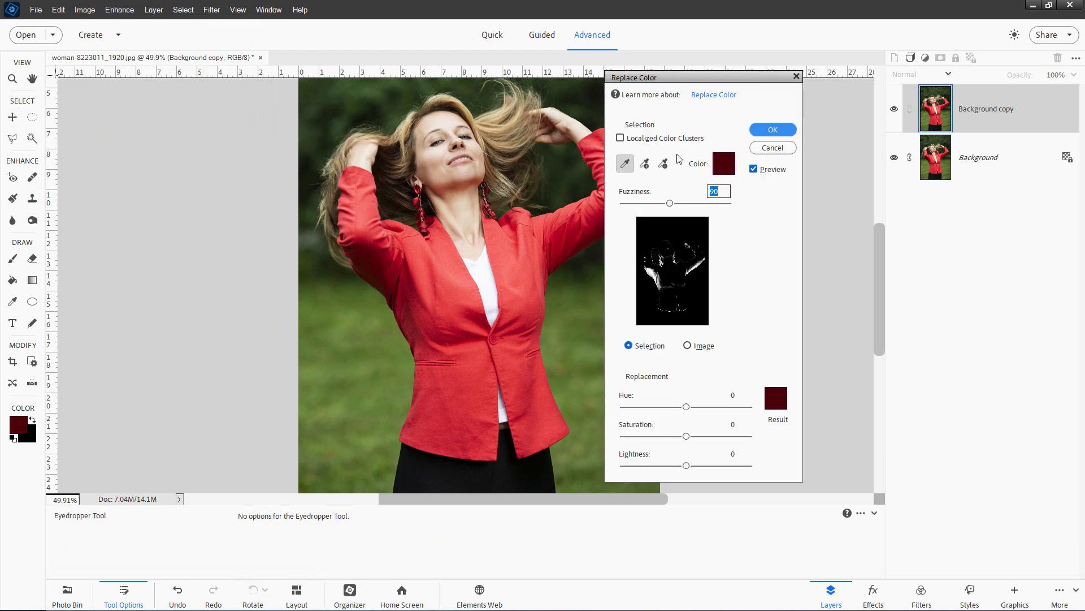
{"action": "left_click", "coordinate": [468, 379]}
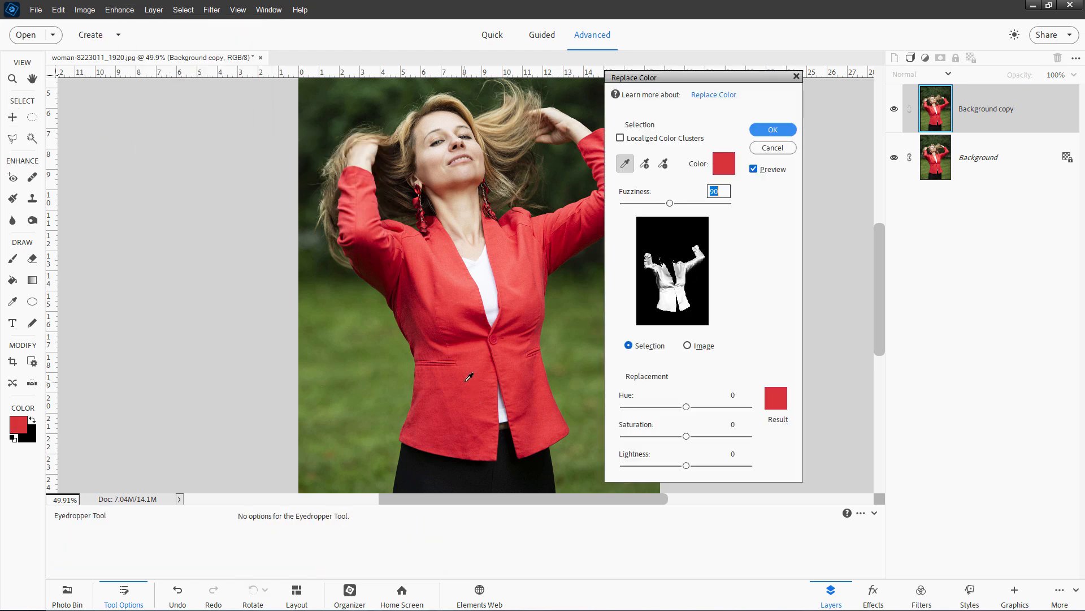
{"action": "left_click", "coordinate": [620, 139]}
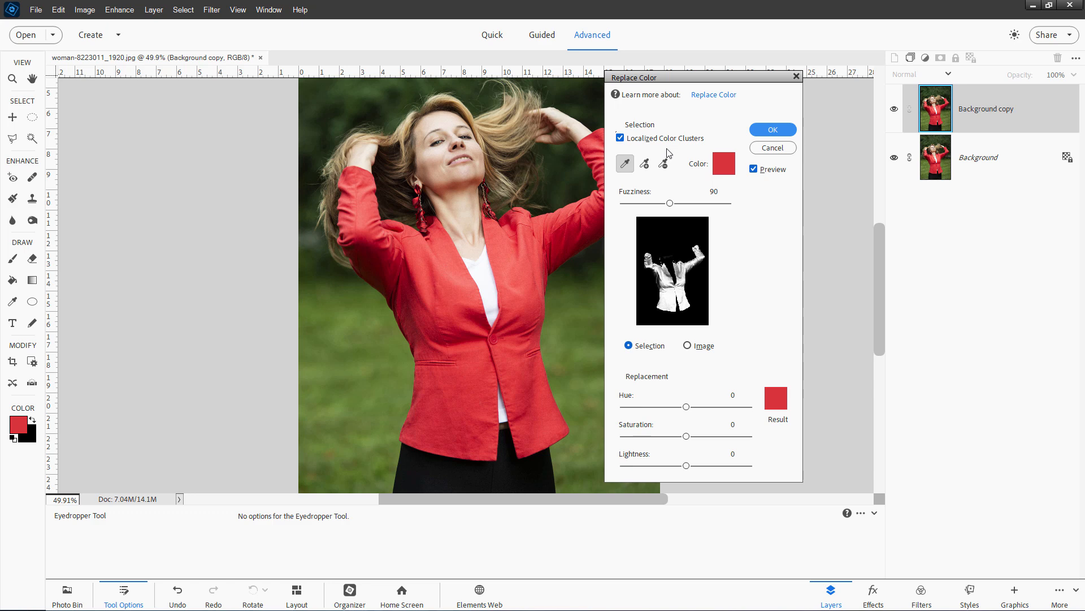
Add the jacket's lighter and darker red shades to the color selection and set the fuzziness to 43
{"action": "left_click", "coordinate": [650, 167]}
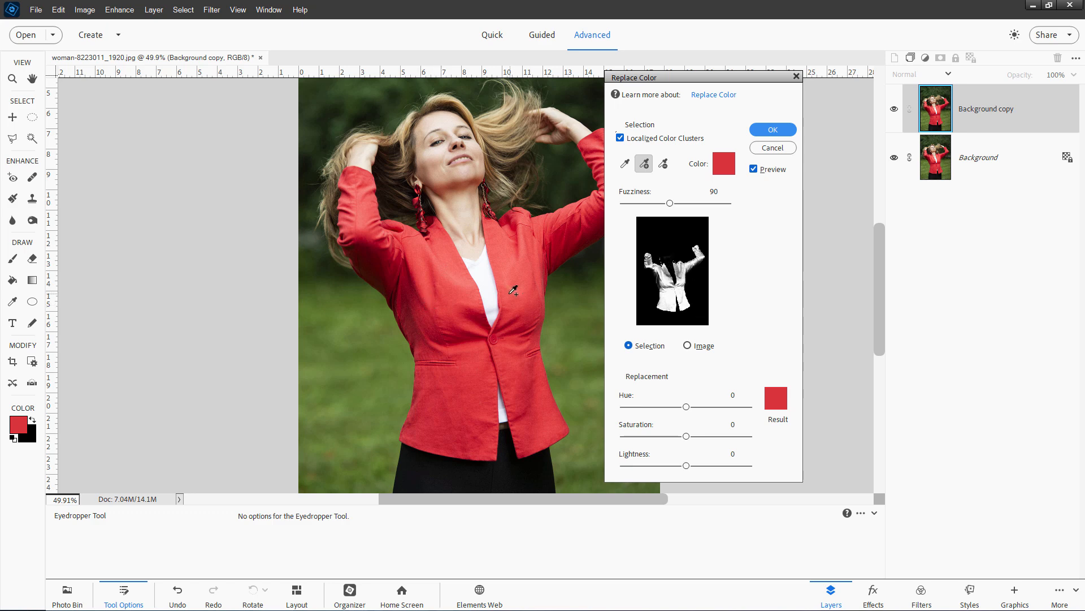
{"action": "left_click", "coordinate": [455, 259]}
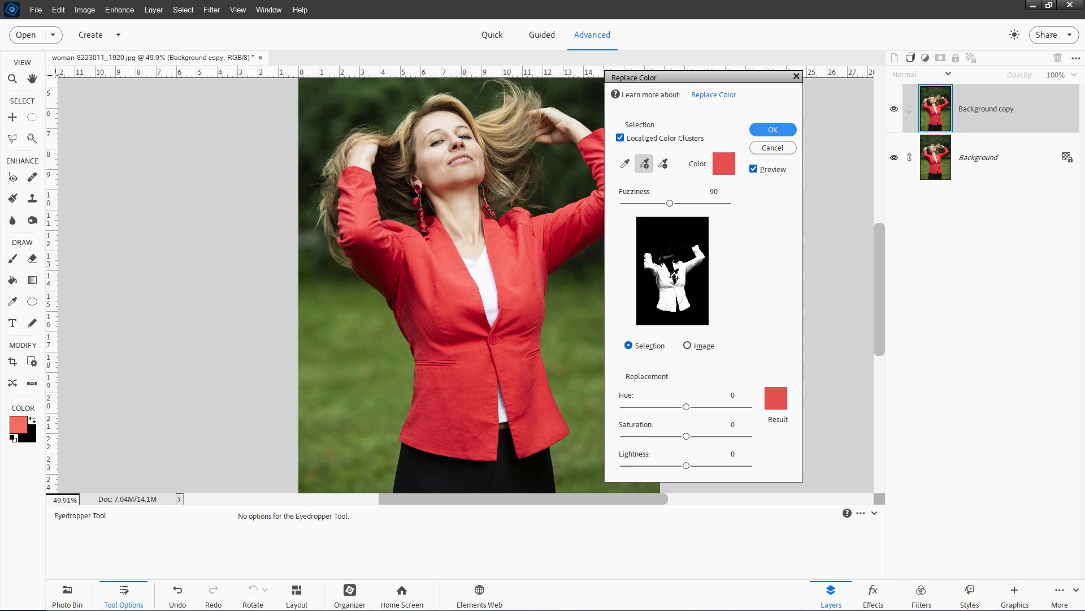
{"action": "left_click", "coordinate": [464, 288]}
{"action": "left_click", "coordinate": [412, 289]}
{"action": "left_click", "coordinate": [425, 306]}
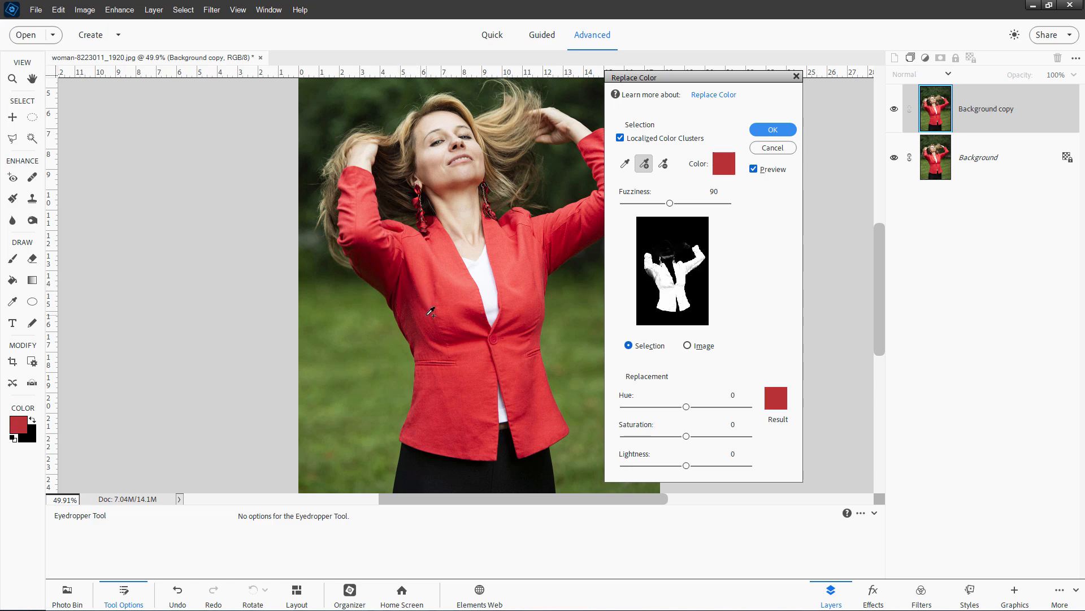
{"action": "left_click", "coordinate": [472, 338]}
{"action": "left_click", "coordinate": [381, 270]}
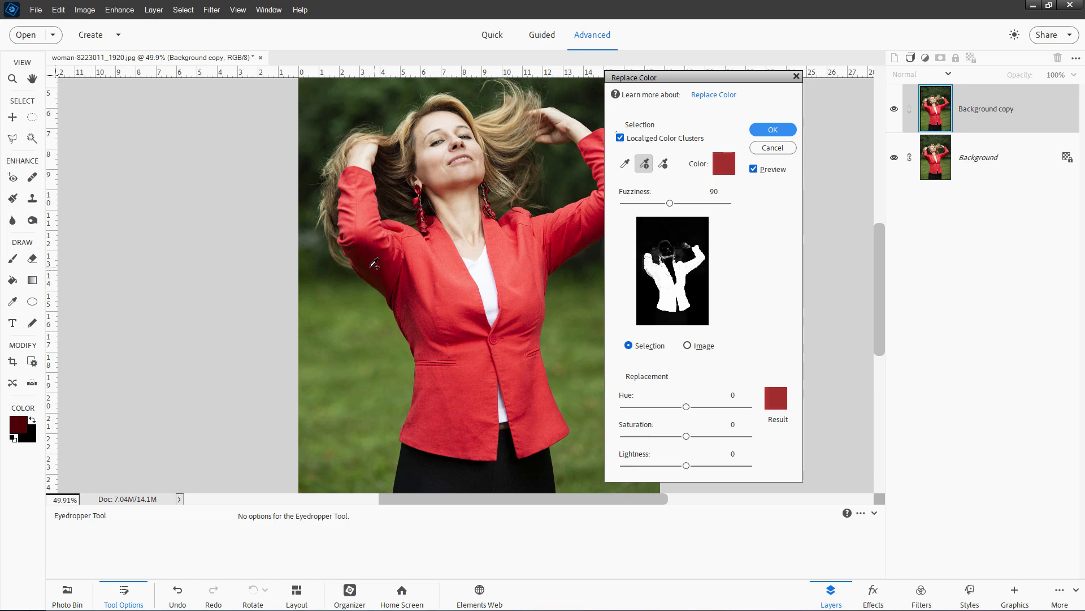
{"action": "left_click", "coordinate": [369, 265]}
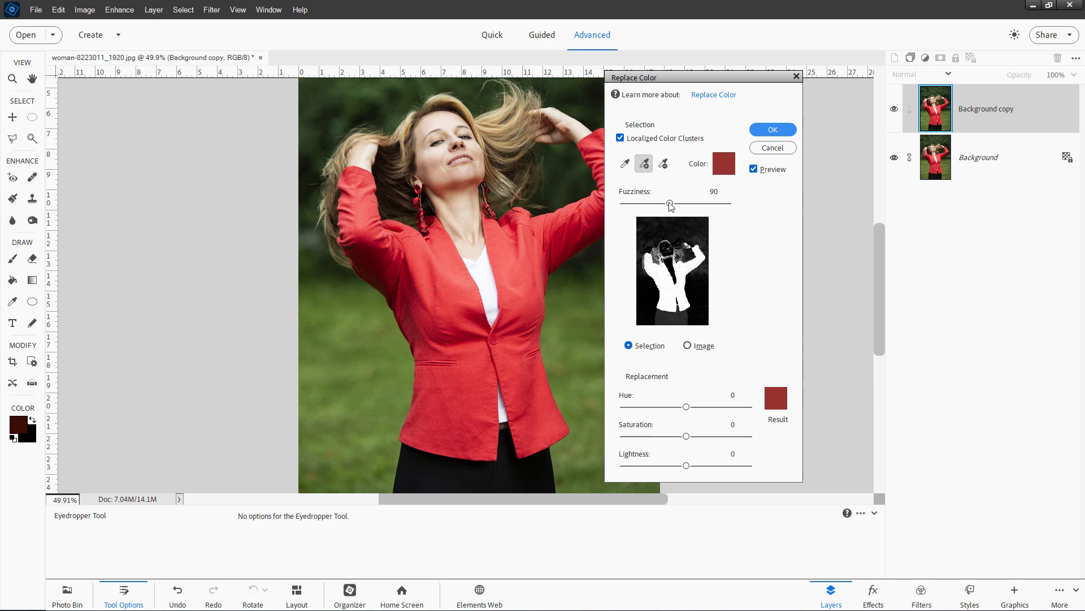
{"action": "left_click_drag", "start_coordinate": [671, 203], "coordinate": [646, 208]}
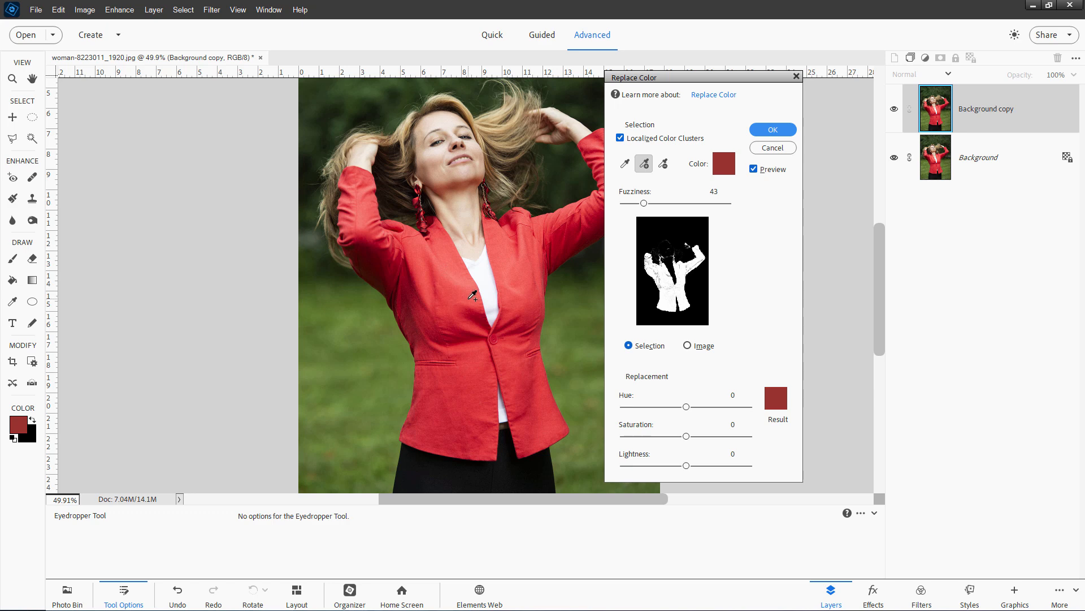
Add more red shades from the jacket's torso, shoulders, side edge and raised sleeve to the color selection
{"action": "left_click", "coordinate": [472, 307]}
{"action": "left_click", "coordinate": [536, 322]}
{"action": "left_click", "coordinate": [517, 228]}
{"action": "left_click", "coordinate": [595, 227]}
{"action": "left_click", "coordinate": [414, 329]}
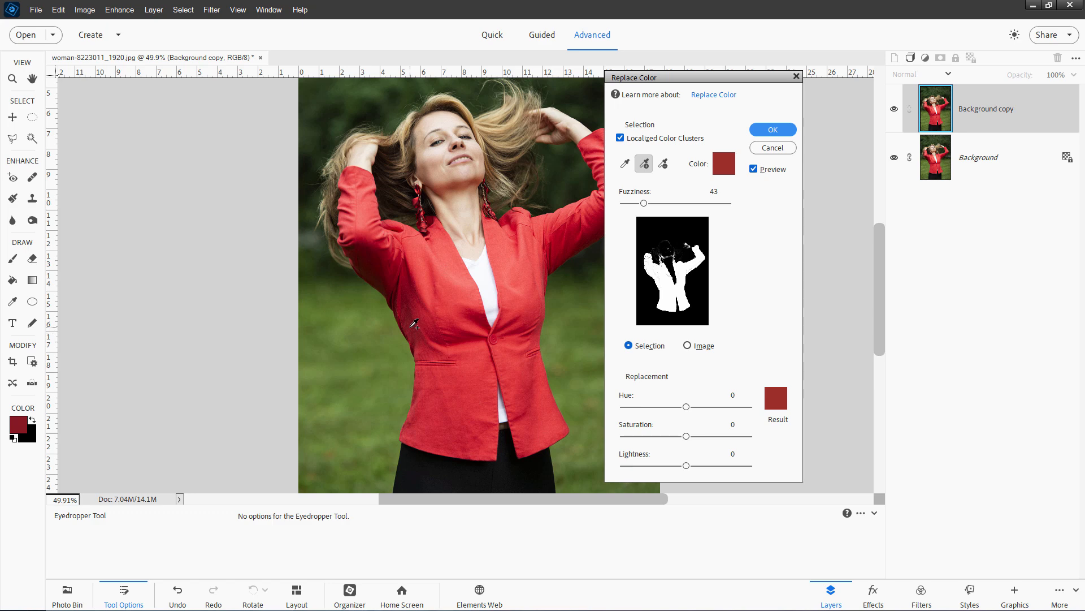
{"action": "left_click", "coordinate": [400, 289]}
{"action": "left_click", "coordinate": [354, 245]}
{"action": "left_click", "coordinate": [351, 244]}
{"action": "left_click", "coordinate": [347, 234]}
Add the shades of the raised sleeve near the wrist to the color selection and set the fuzziness to 46
{"action": "mouse_move", "coordinate": [646, 205]}
{"action": "left_mouse_down"}
{"action": "mouse_move", "coordinate": [630, 205]}
{"action": "mouse_move", "coordinate": [643, 207]}
{"action": "left_mouse_up"}
{"action": "left_click", "coordinate": [371, 193]}
{"action": "left_click", "coordinate": [370, 191]}
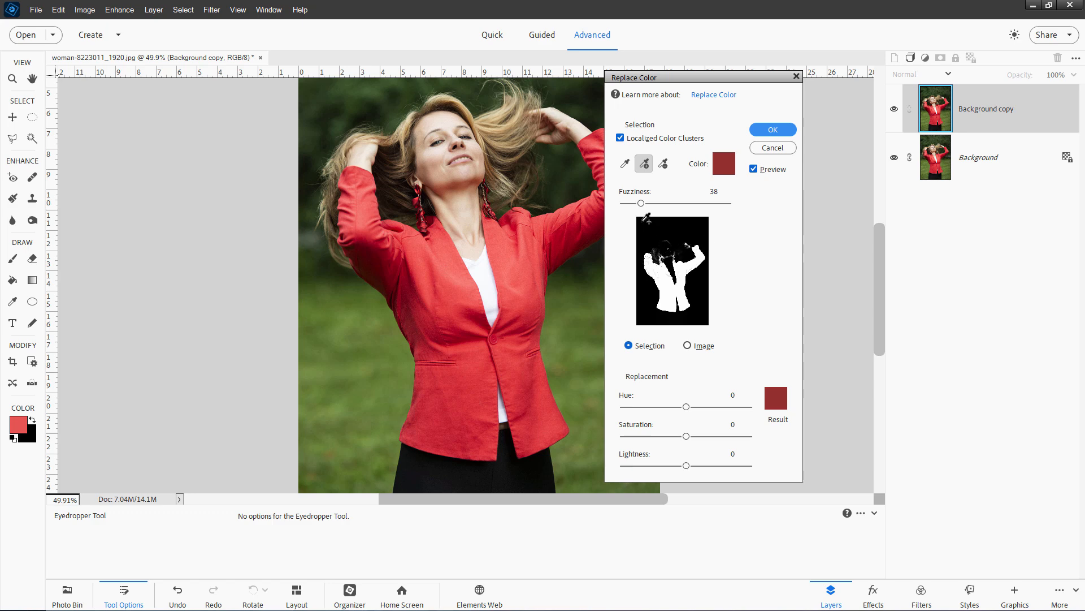
{"action": "left_click_drag", "start_coordinate": [643, 205], "coordinate": [646, 205]}
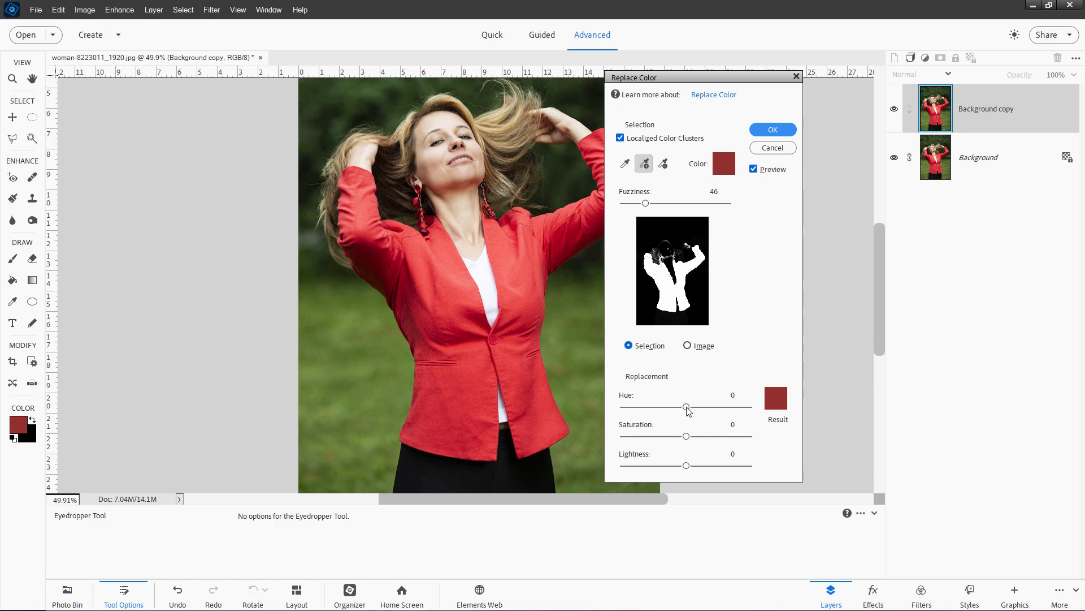
Try a replacement hue of +55 on the jacket, and set the hue to -155 for blue
{"action": "mouse_move", "coordinate": [687, 407]}
{"action": "left_mouse_down"}
{"action": "mouse_move", "coordinate": [671, 407]}
{"action": "mouse_move", "coordinate": [706, 411]}
{"action": "left_mouse_up"}
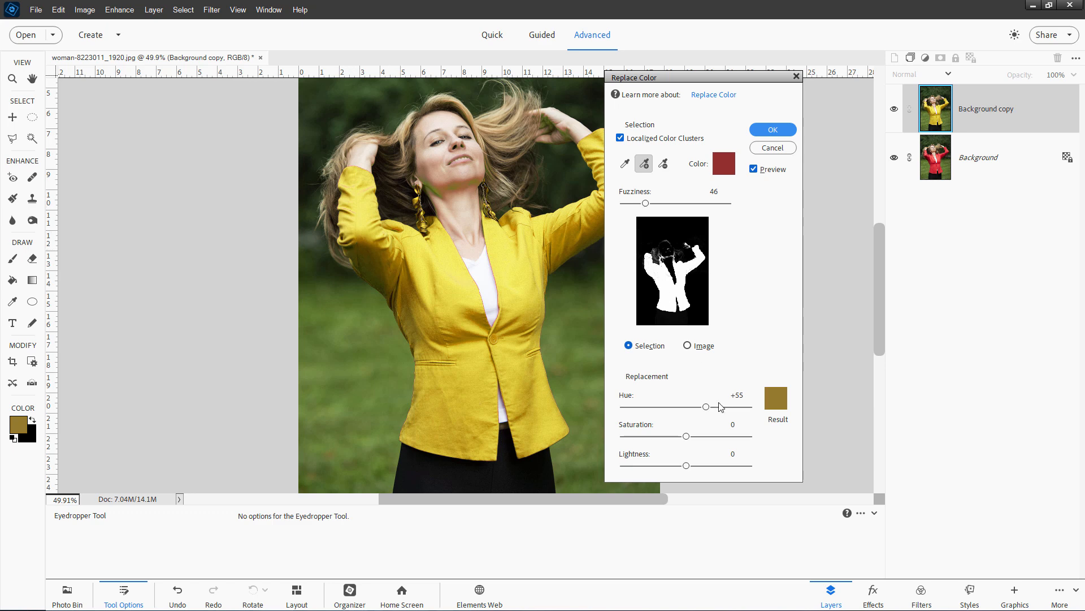
{"action": "left_click_drag", "start_coordinate": [710, 415], "coordinate": [631, 411]}
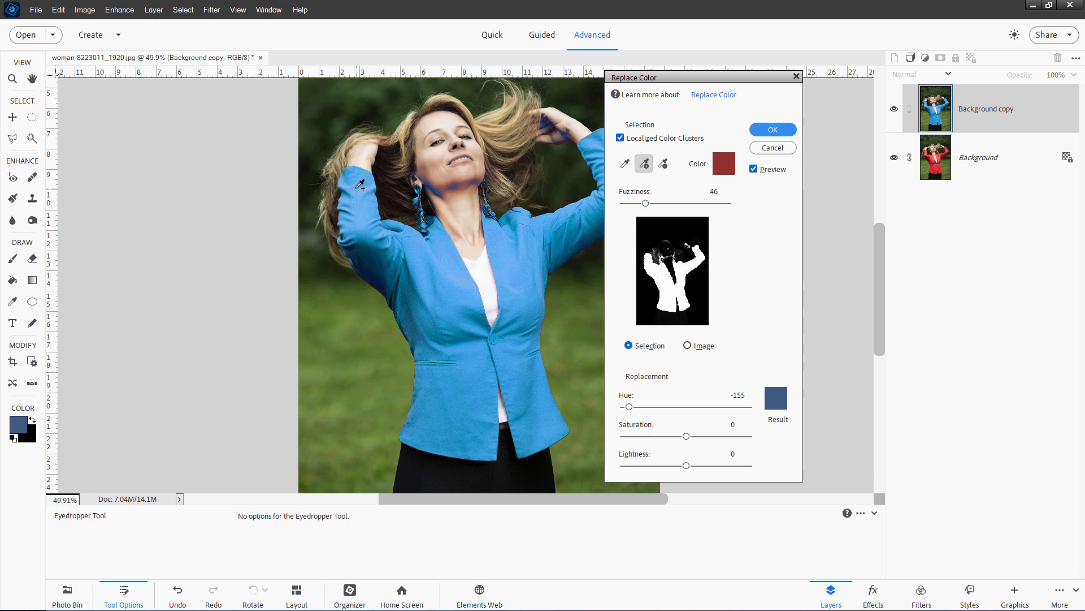
Add the remaining unchanged reddish shades on the raised sleeve and shoulder fold to the color selection
{"action": "scroll", "coordinate": [359, 185], "scroll_direction": "up", "scroll_amount": 1}
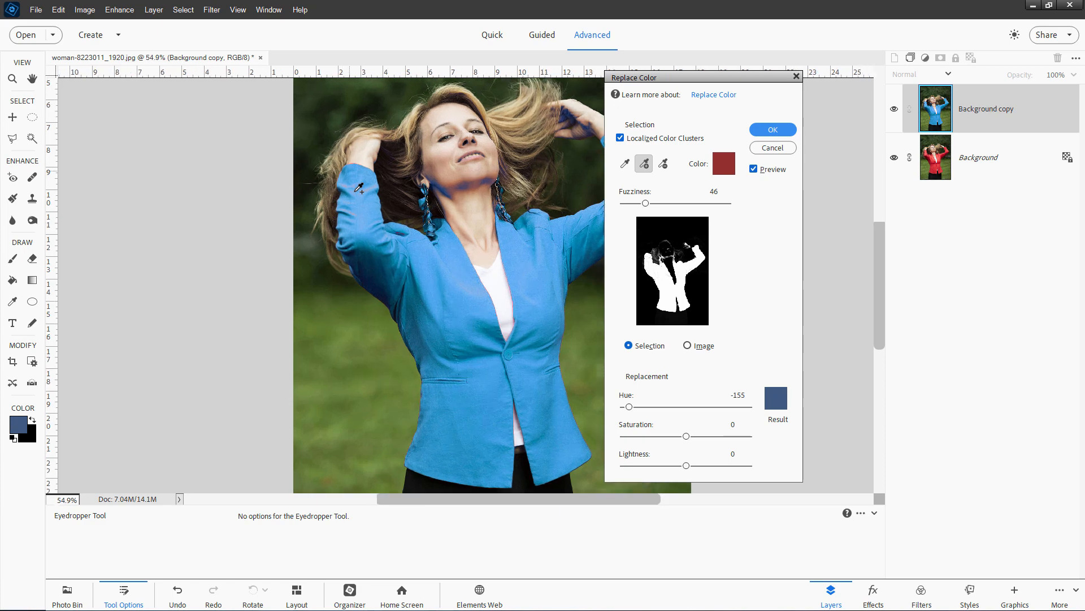
{"action": "scroll", "coordinate": [359, 188], "scroll_direction": "up", "scroll_amount": 4}
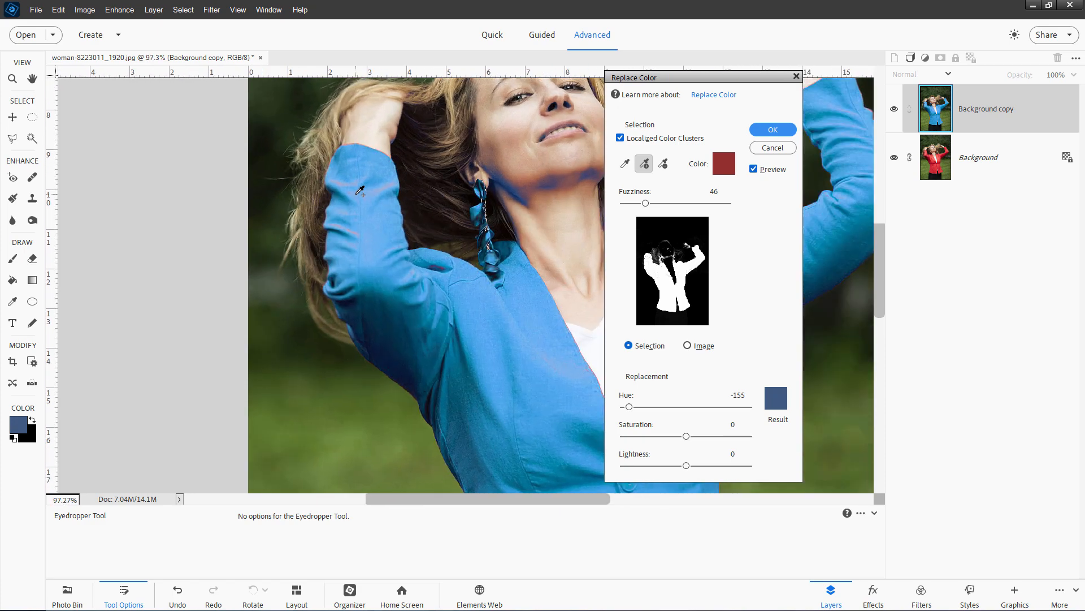
{"action": "scroll", "coordinate": [360, 190], "scroll_direction": "up", "scroll_amount": 1}
{"action": "scroll", "coordinate": [364, 192], "scroll_direction": "up", "scroll_amount": 4}
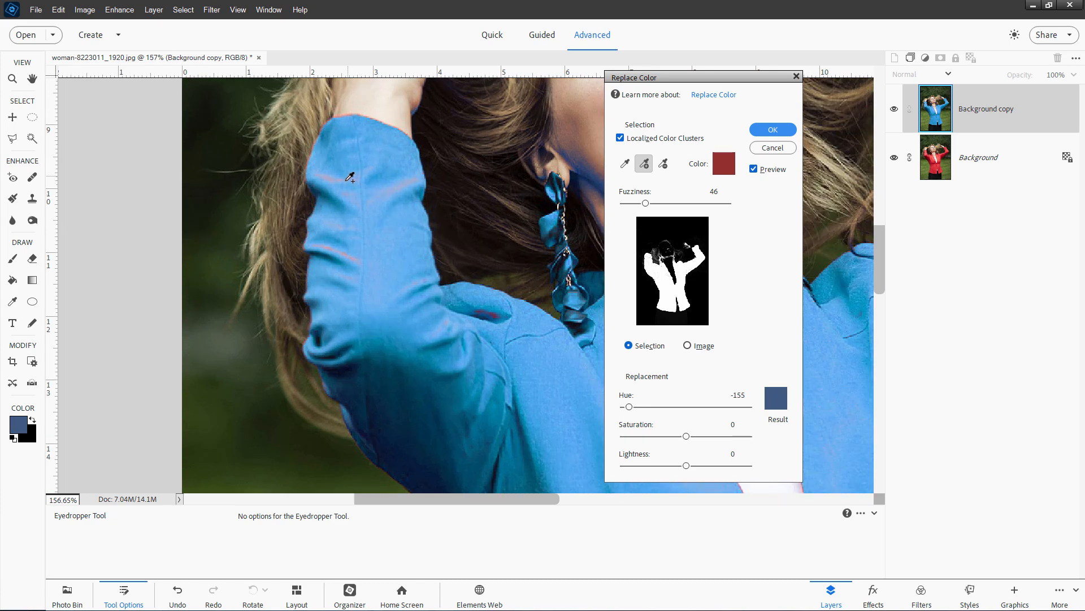
{"action": "left_click", "coordinate": [651, 162]}
{"action": "left_click", "coordinate": [499, 312]}
{"action": "left_click", "coordinate": [491, 316]}
{"action": "left_click", "coordinate": [485, 313]}
{"action": "left_click", "coordinate": [480, 309]}
{"action": "left_click", "coordinate": [408, 182]}
{"action": "left_click", "coordinate": [402, 181]}
{"action": "left_click", "coordinate": [396, 184]}
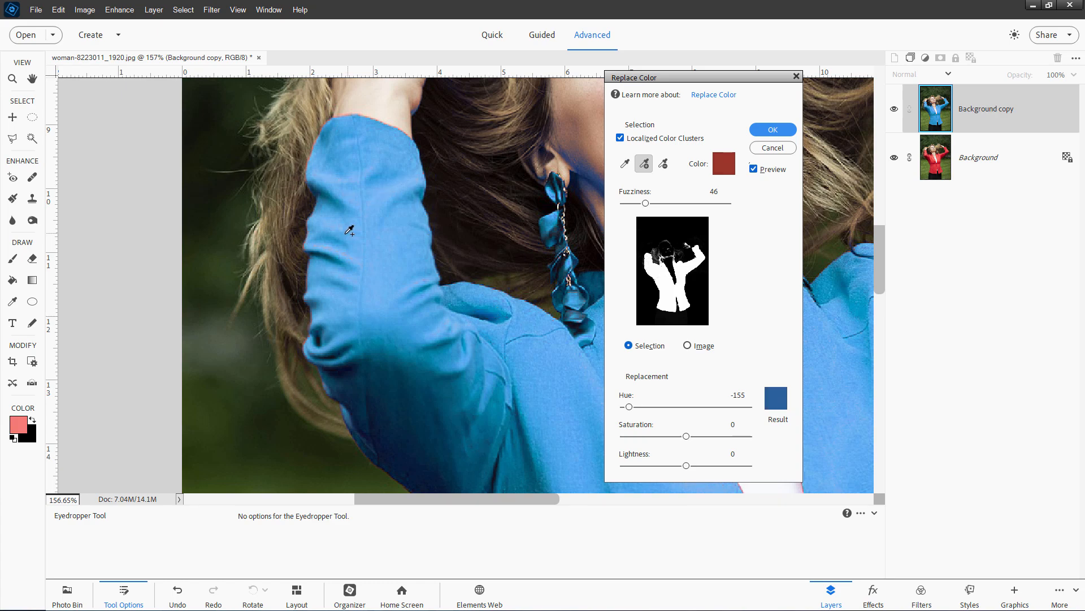
{"action": "left_click", "coordinate": [489, 355]}
Subtract the blue-tinted skin shades under the chin, jaw and neck from the color selection
{"action": "left_click_drag", "start_coordinate": [516, 498], "coordinate": [602, 498]}
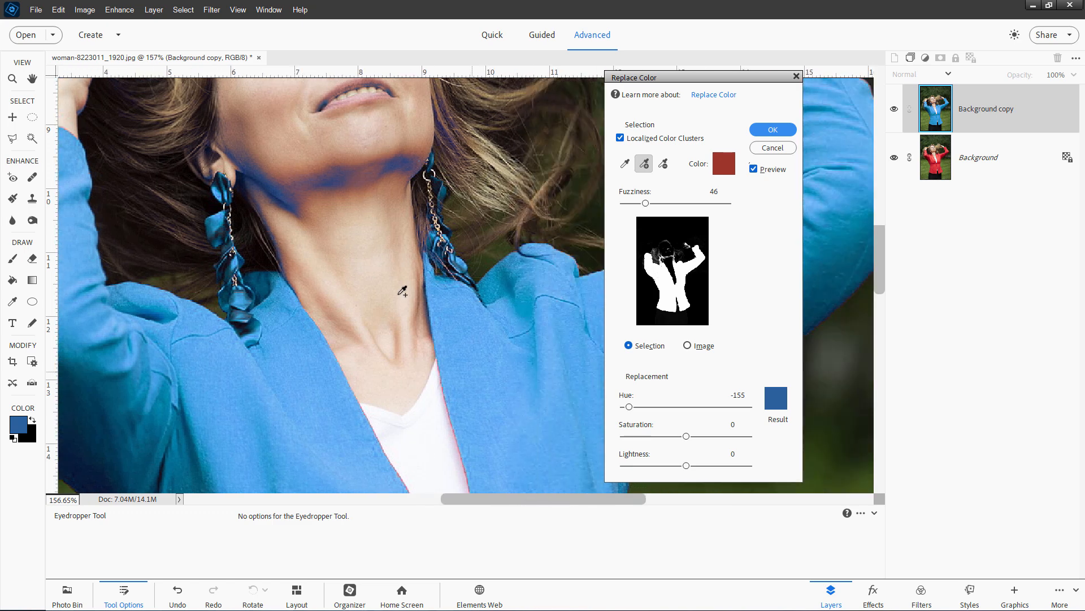
{"action": "left_click", "coordinate": [663, 163]}
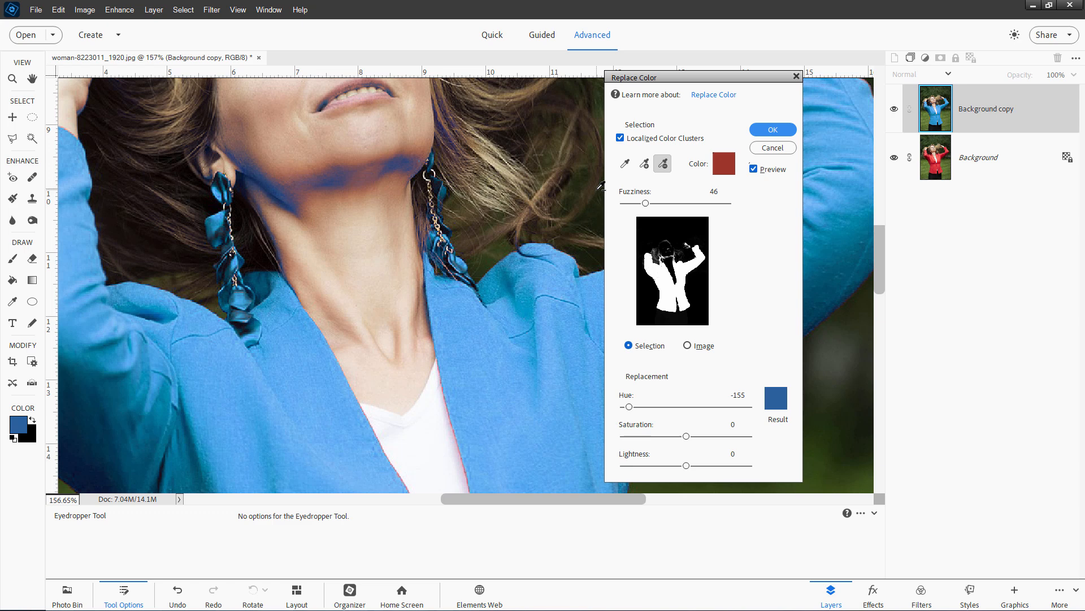
{"action": "left_click", "coordinate": [400, 160]}
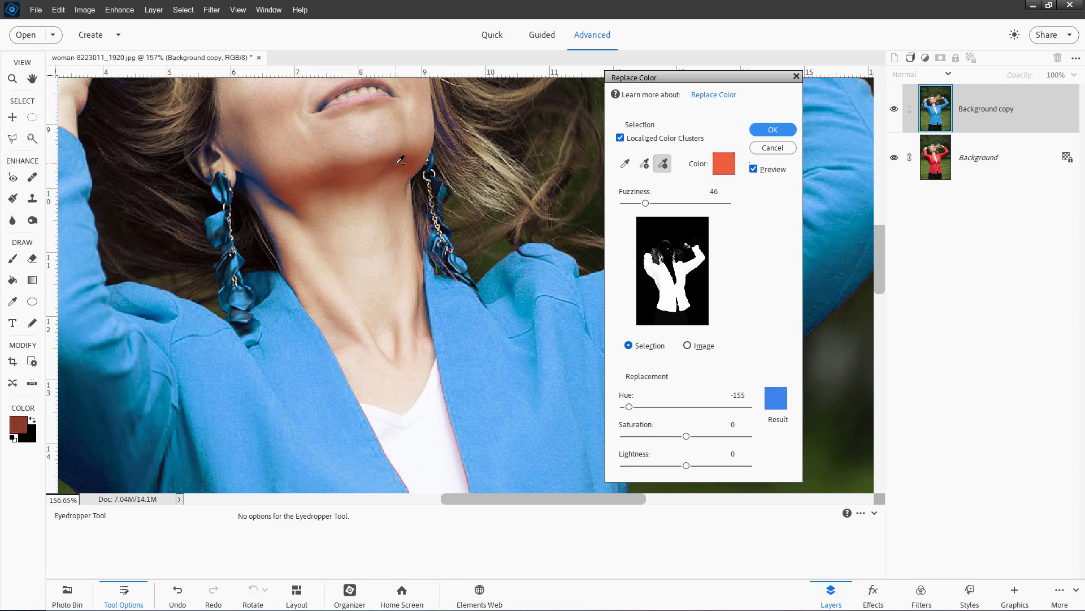
{"action": "left_click", "coordinate": [300, 191]}
{"action": "left_click", "coordinate": [271, 178]}
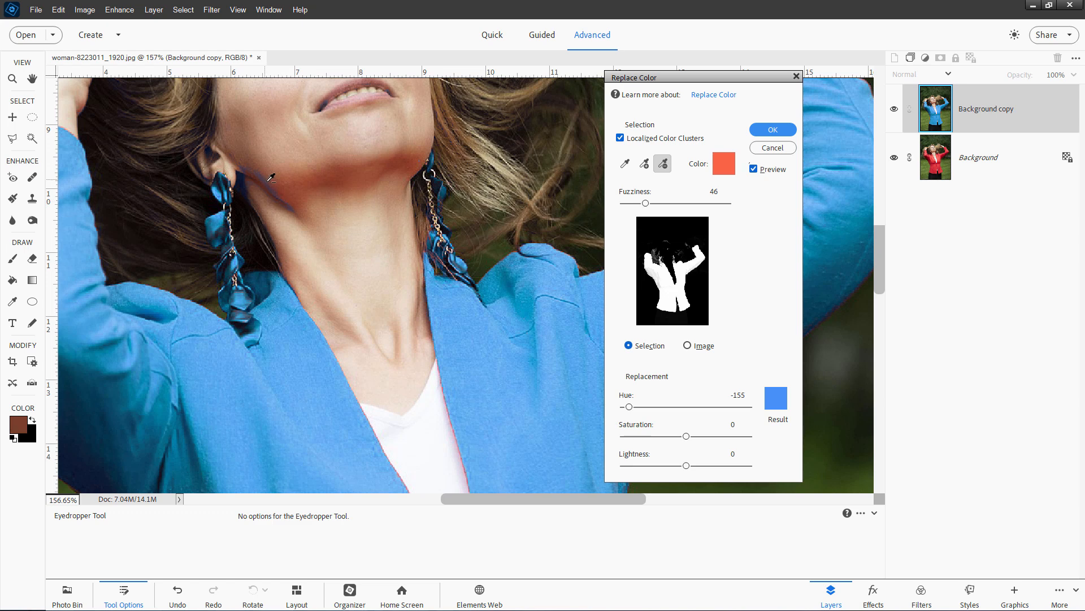
{"action": "left_click", "coordinate": [270, 184]}
{"action": "left_click", "coordinate": [293, 209]}
{"action": "left_click", "coordinate": [275, 182]}
{"action": "left_click_drag", "start_coordinate": [674, 79], "coordinate": [676, 78]}
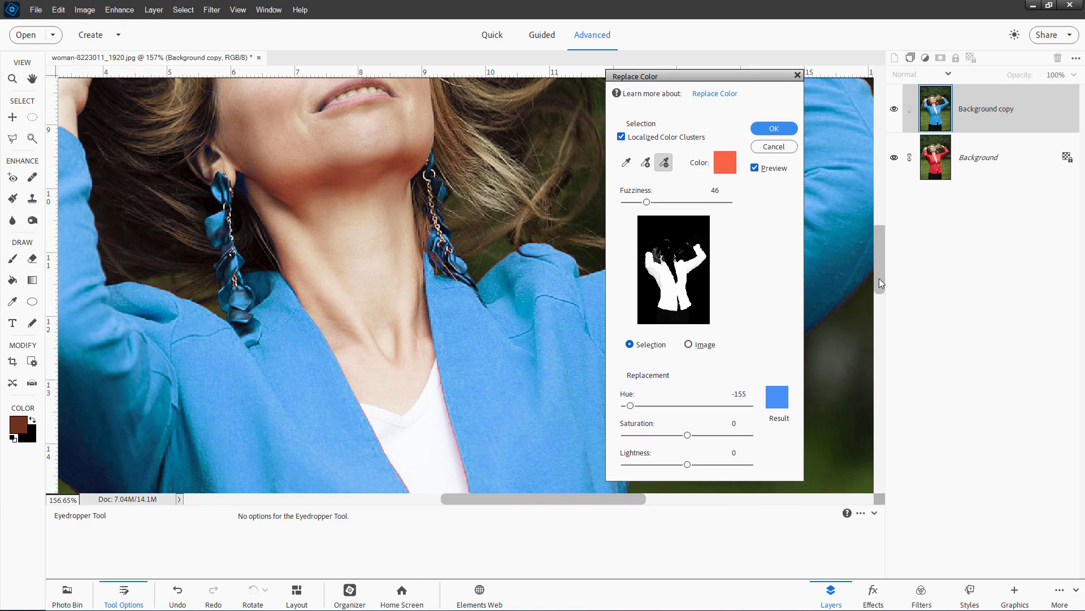
Add the leftover red fringe along the jacket's side edges and the white shirt's neckline to the color selection
{"action": "left_click_drag", "start_coordinate": [880, 278], "coordinate": [880, 247]}
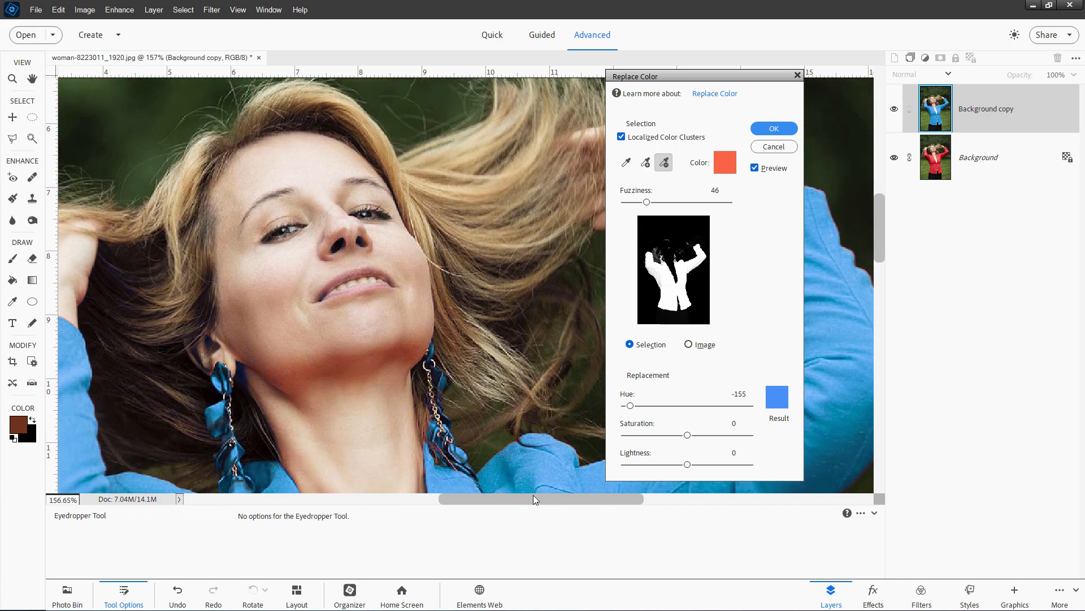
{"action": "left_click_drag", "start_coordinate": [534, 497], "coordinate": [578, 493]}
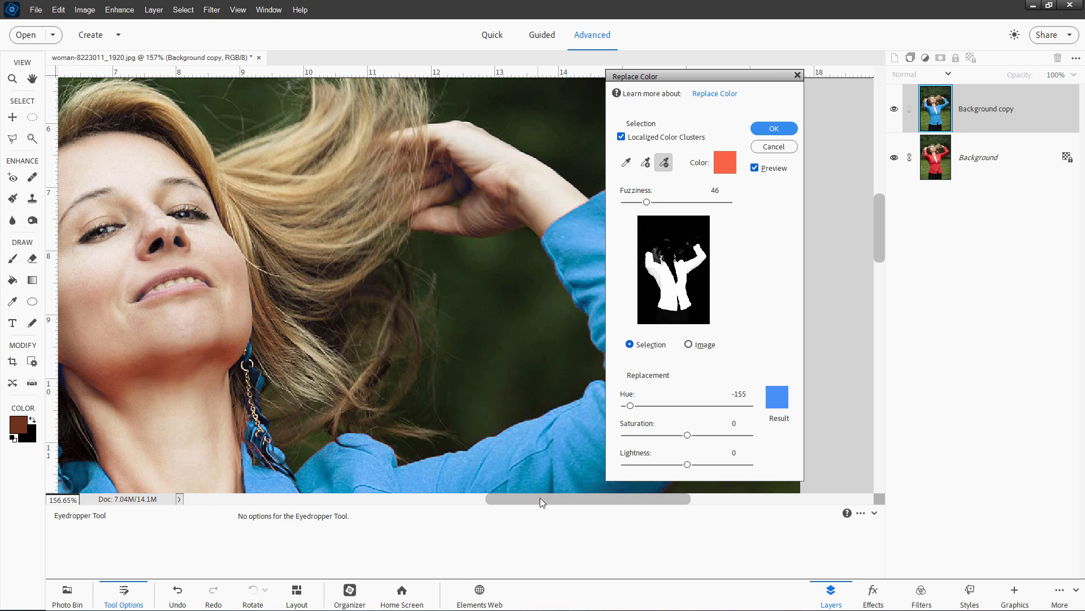
{"action": "left_click_drag", "start_coordinate": [540, 501], "coordinate": [533, 501]}
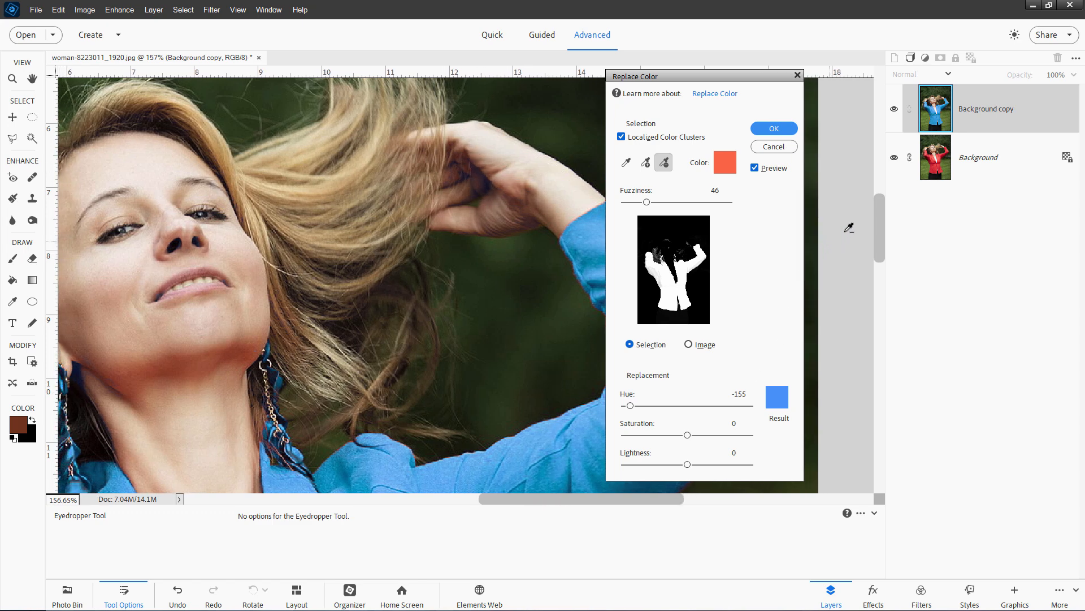
{"action": "left_click_drag", "start_coordinate": [880, 218], "coordinate": [879, 301]}
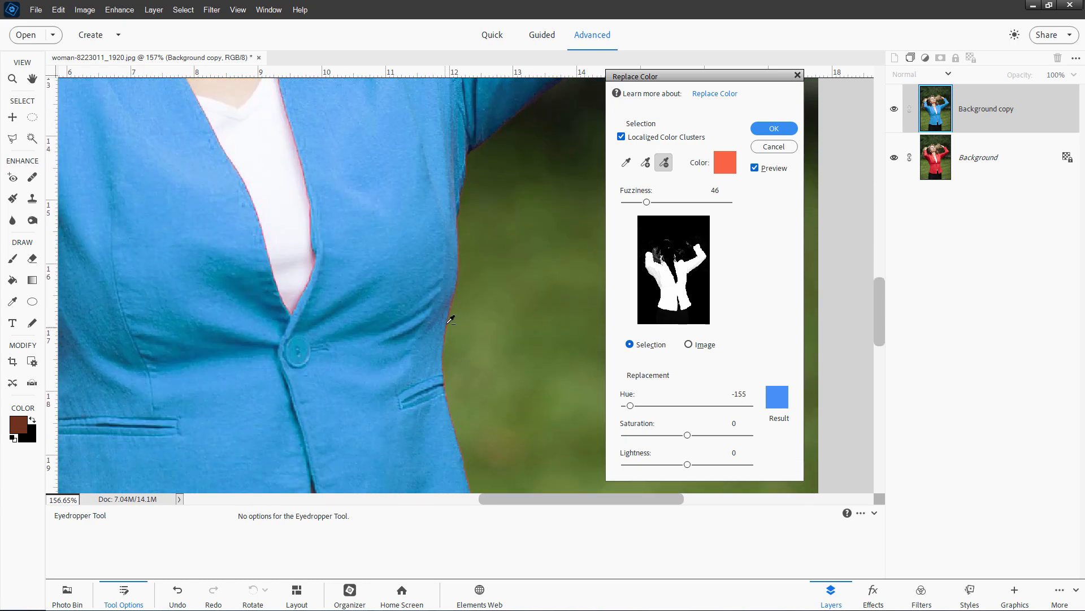
{"action": "scroll", "coordinate": [460, 283], "scroll_direction": "up", "scroll_amount": 2}
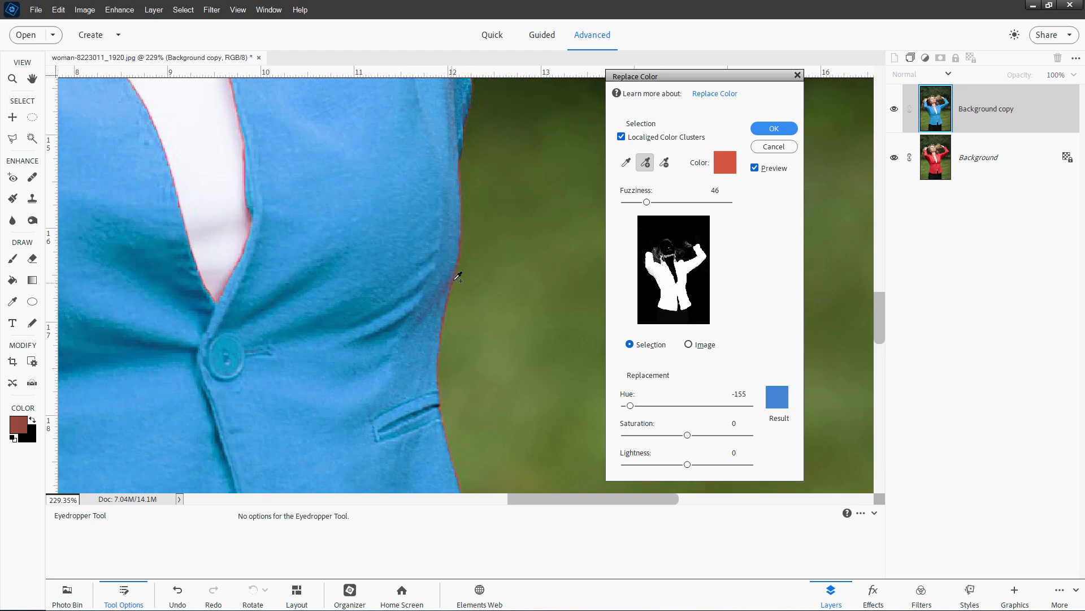
{"action": "left_click", "coordinate": [454, 284], "text": "shift"}
{"action": "left_click", "coordinate": [467, 215]}
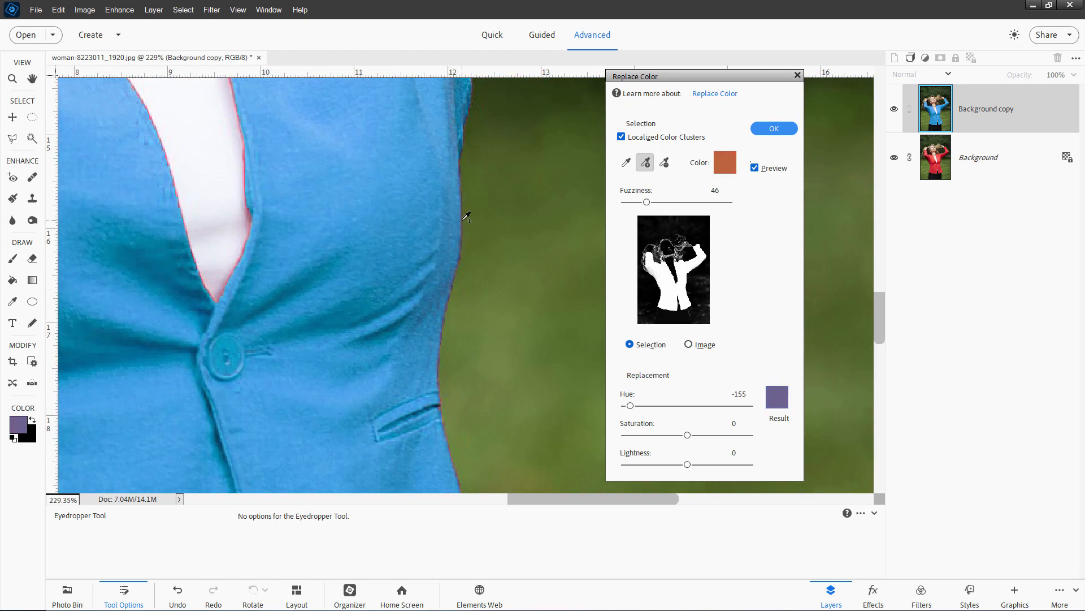
{"action": "left_click", "coordinate": [252, 207]}
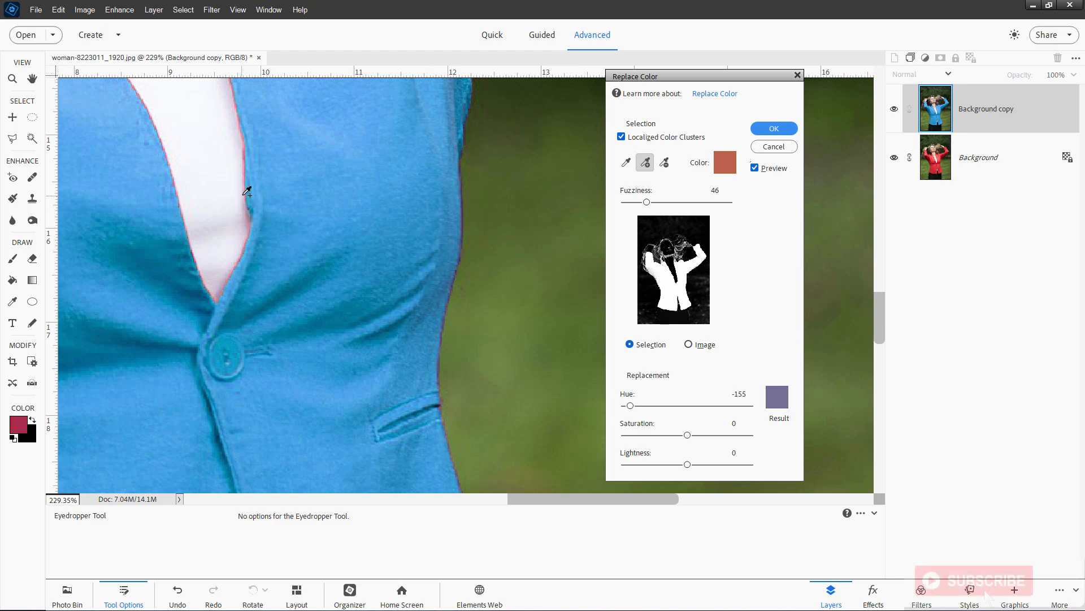
{"action": "left_click", "coordinate": [247, 175]}
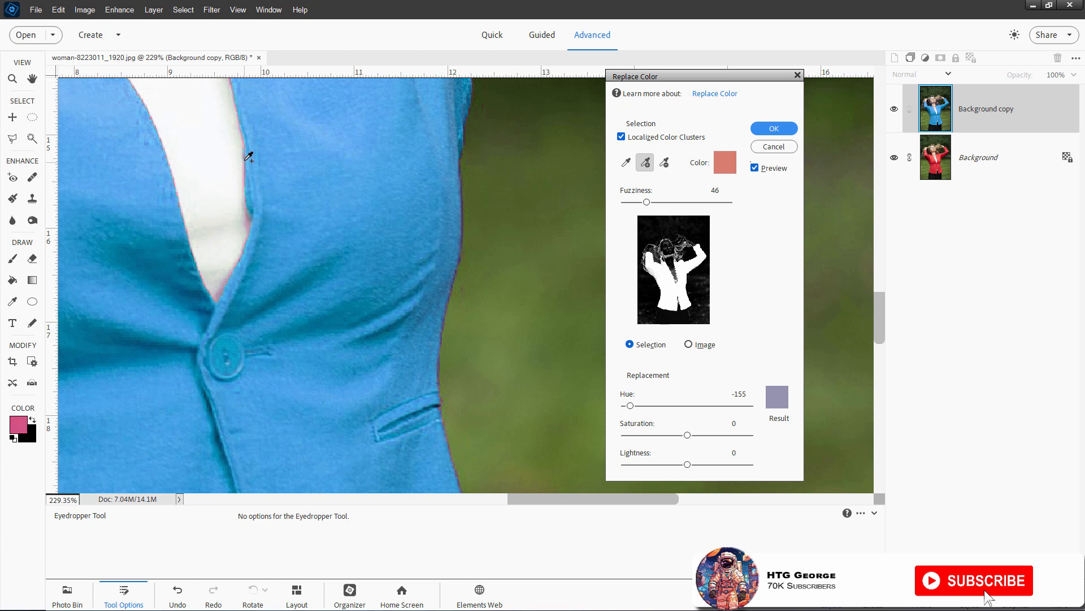
{"action": "left_click", "coordinate": [225, 286]}
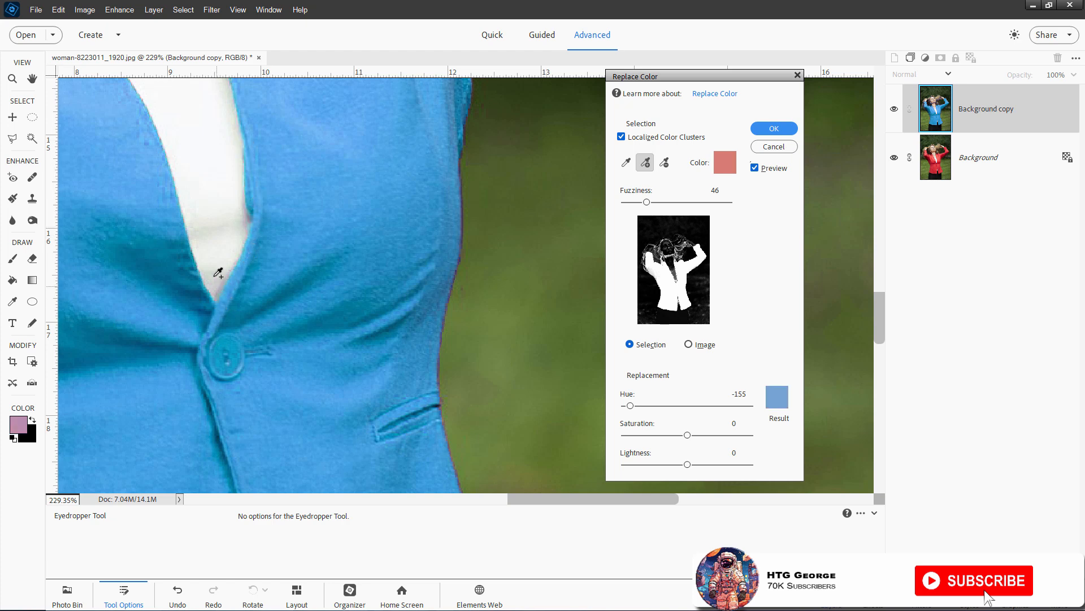
{"action": "left_click", "coordinate": [441, 368]}
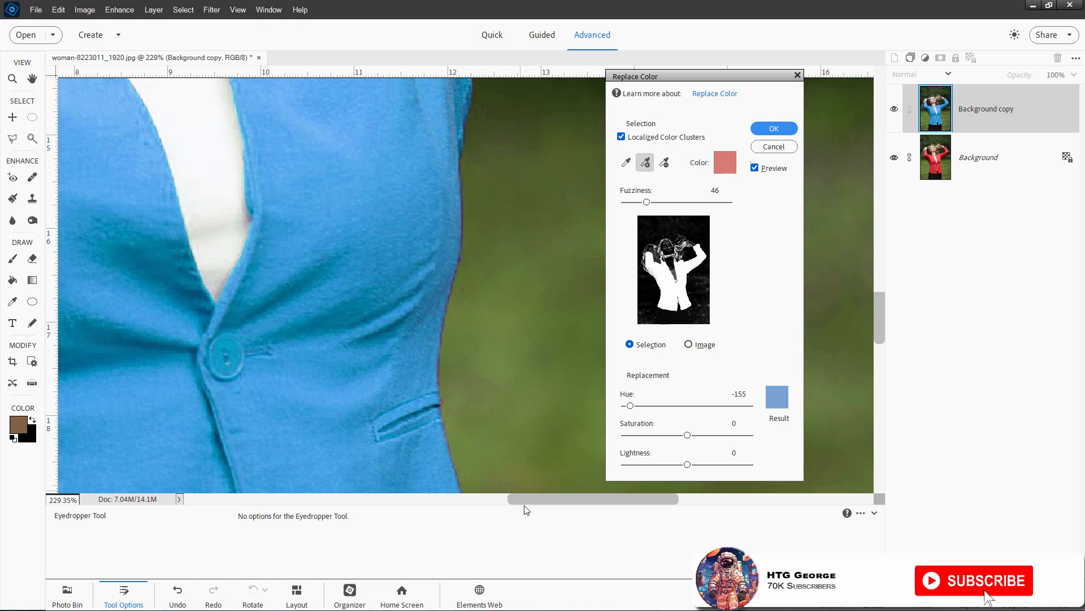
{"action": "left_click_drag", "start_coordinate": [520, 498], "coordinate": [477, 497]}
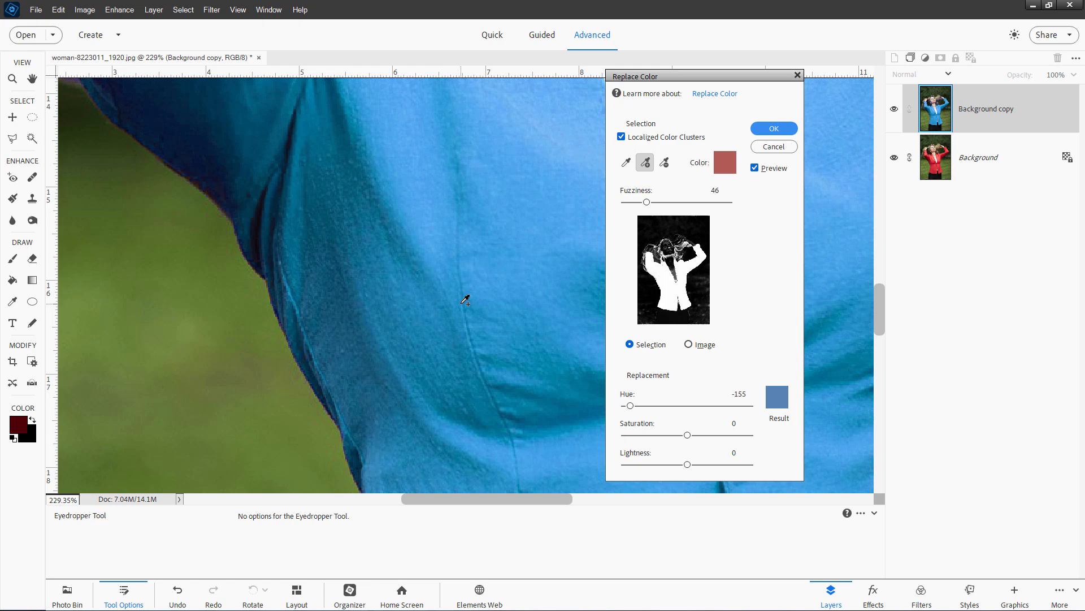
Set the fuzziness to 36 to reduce the stray selection in the hair, skin and background
{"action": "scroll", "coordinate": [462, 303], "scroll_direction": "up", "scroll_amount": 4}
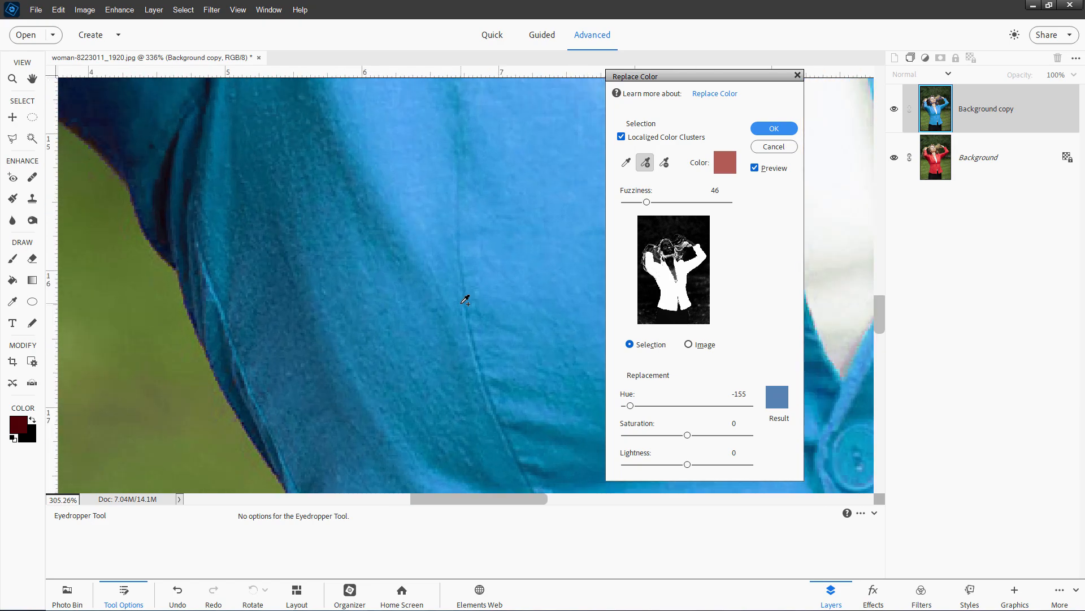
{"action": "scroll", "coordinate": [465, 300], "scroll_direction": "down", "scroll_amount": 8}
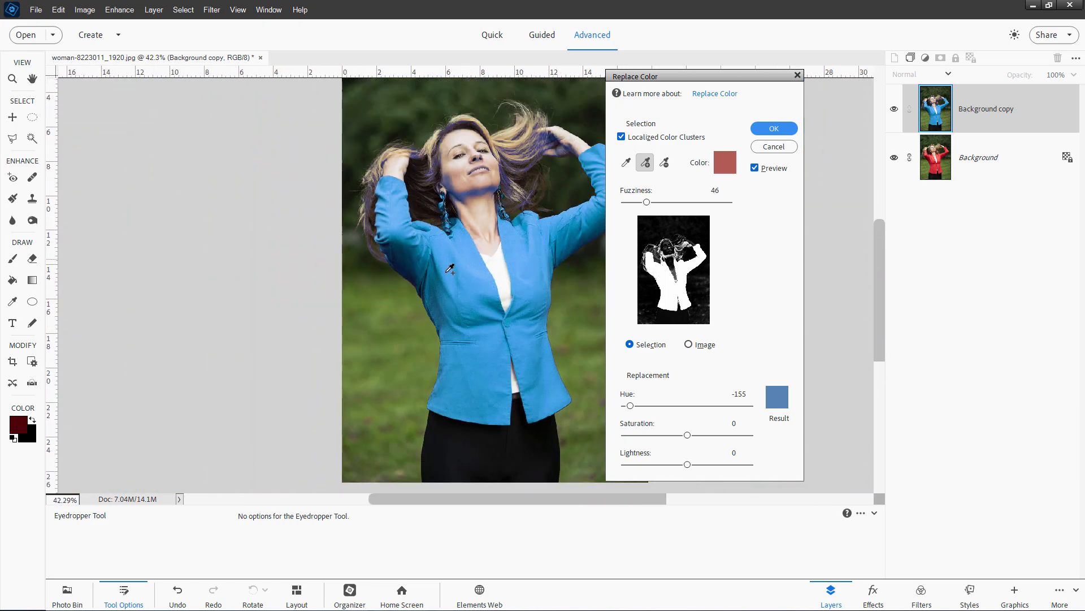
{"action": "scroll", "coordinate": [383, 215], "scroll_direction": "up", "scroll_amount": 4}
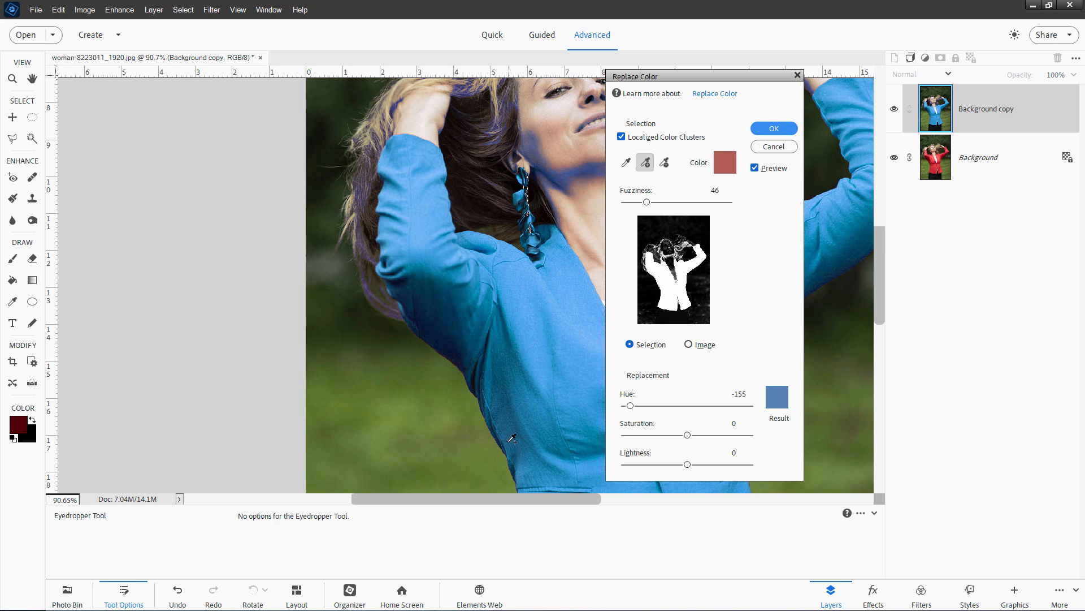
{"action": "left_click_drag", "start_coordinate": [514, 498], "coordinate": [607, 498]}
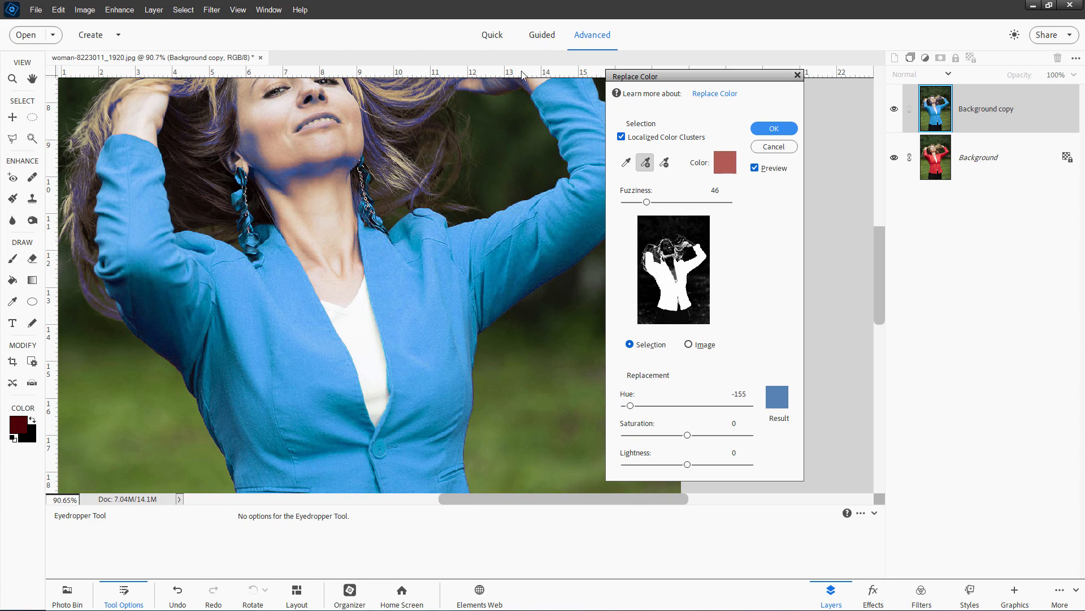
{"action": "scroll", "coordinate": [555, 302], "scroll_direction": "down", "scroll_amount": 5}
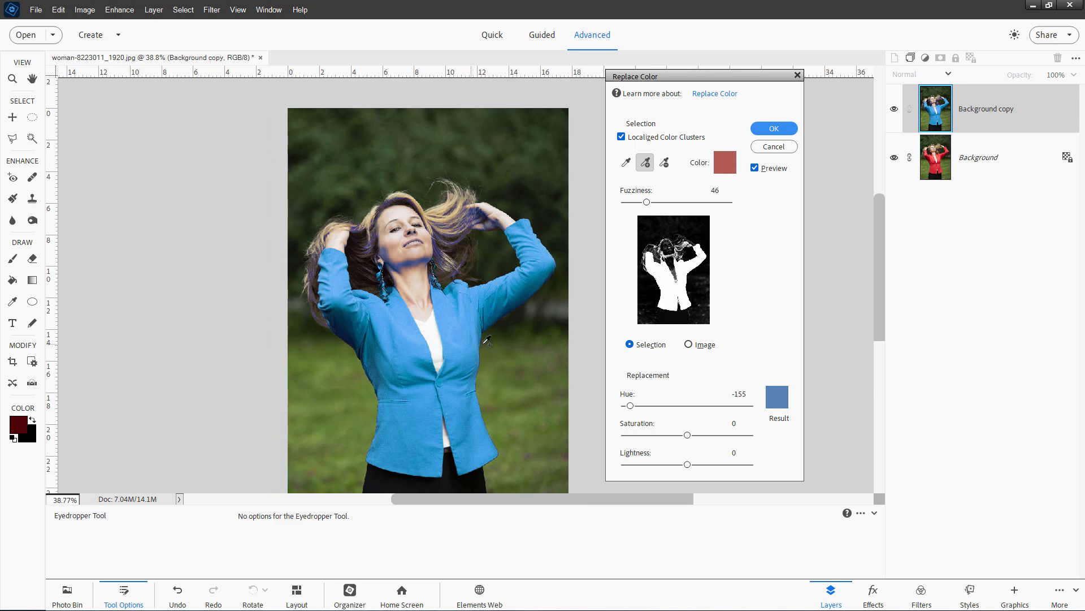
{"action": "left_click", "coordinate": [648, 202]}
{"action": "left_click_drag", "start_coordinate": [645, 201], "coordinate": [640, 202]}
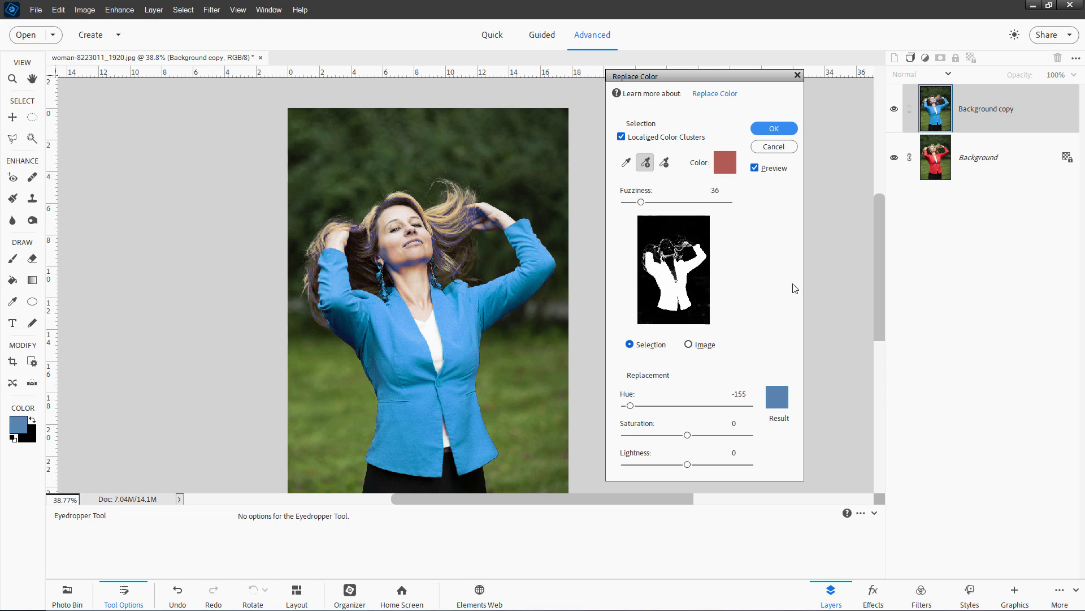
{"action": "left_click_drag", "start_coordinate": [878, 243], "coordinate": [879, 263]}
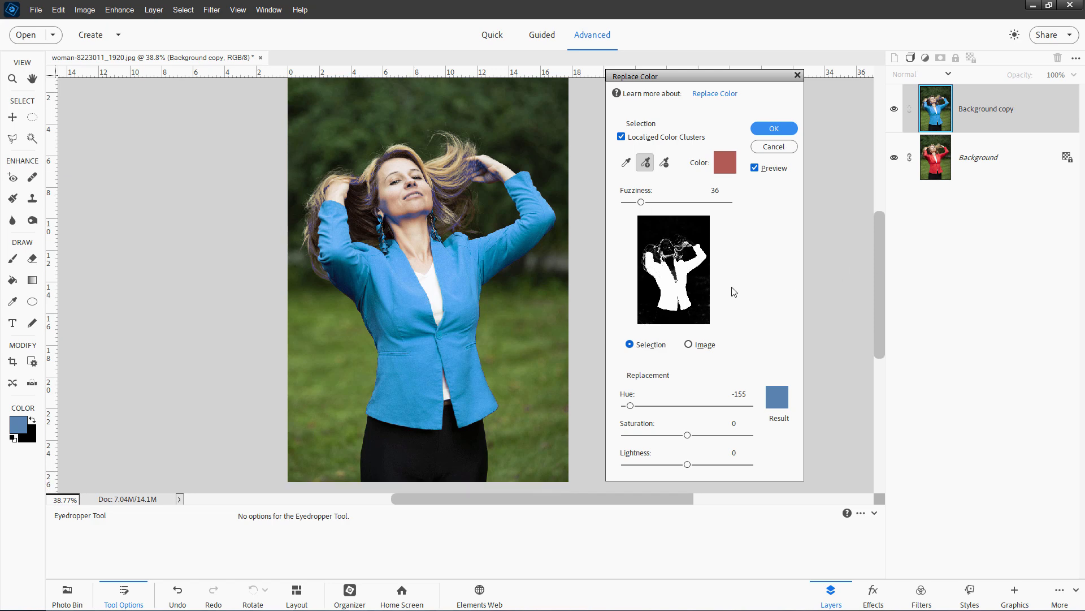
Set the replacement hue to -157, try other saturation and lightness values, and reset both to 0
{"action": "mouse_move", "coordinate": [634, 411]}
{"action": "left_mouse_down"}
{"action": "mouse_move", "coordinate": [749, 413]}
{"action": "mouse_move", "coordinate": [632, 411]}
{"action": "left_mouse_up"}
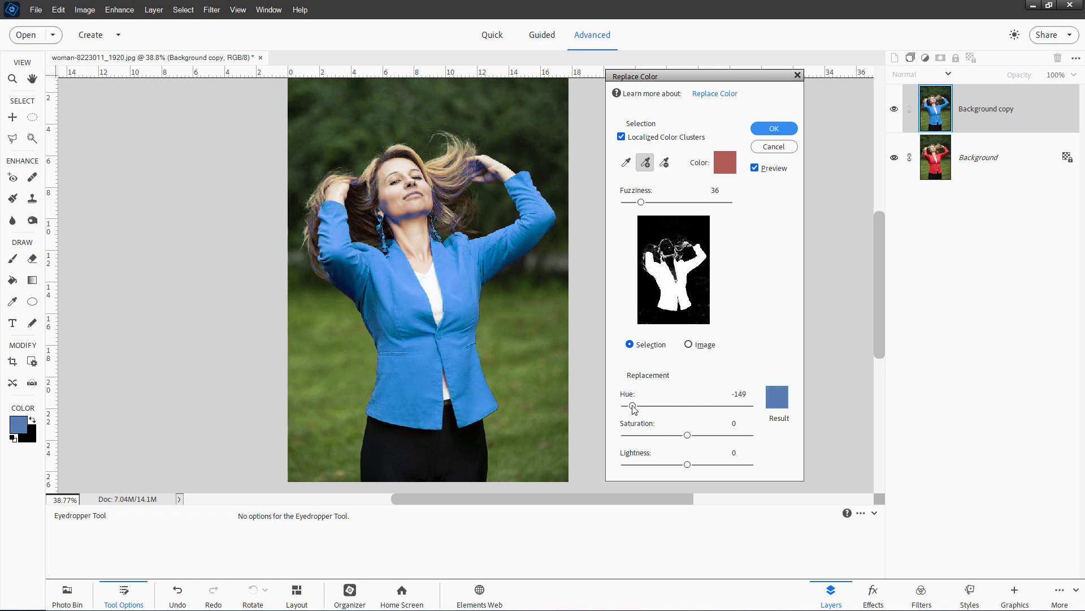
{"action": "left_click_drag", "start_coordinate": [689, 441], "coordinate": [738, 466]}
{"action": "double_click", "coordinate": [738, 423]}
{"action": "type", "text": "0"}
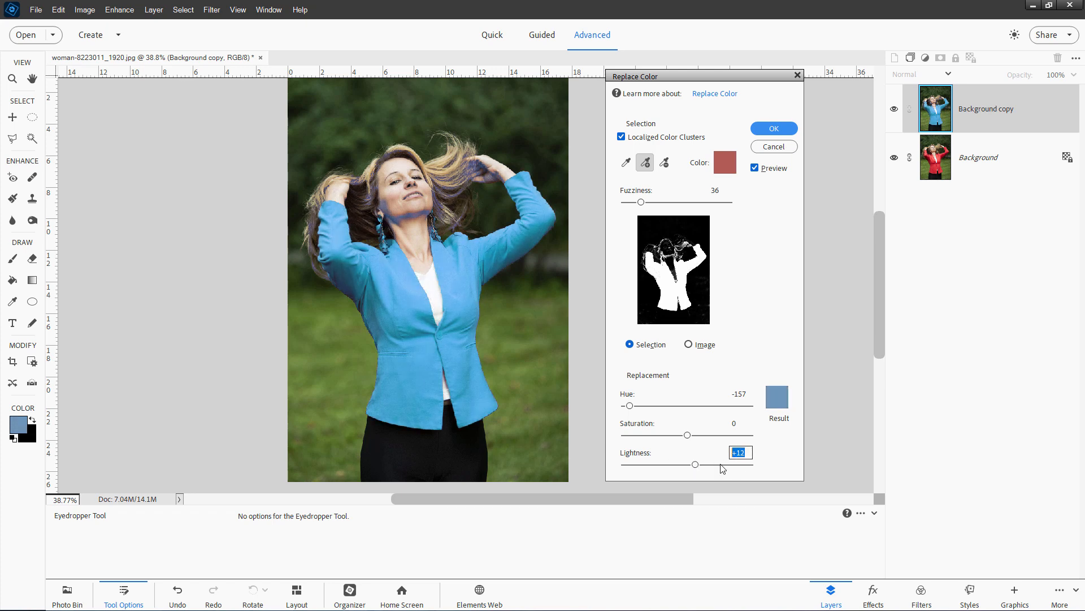
{"action": "type", "text": "0"}
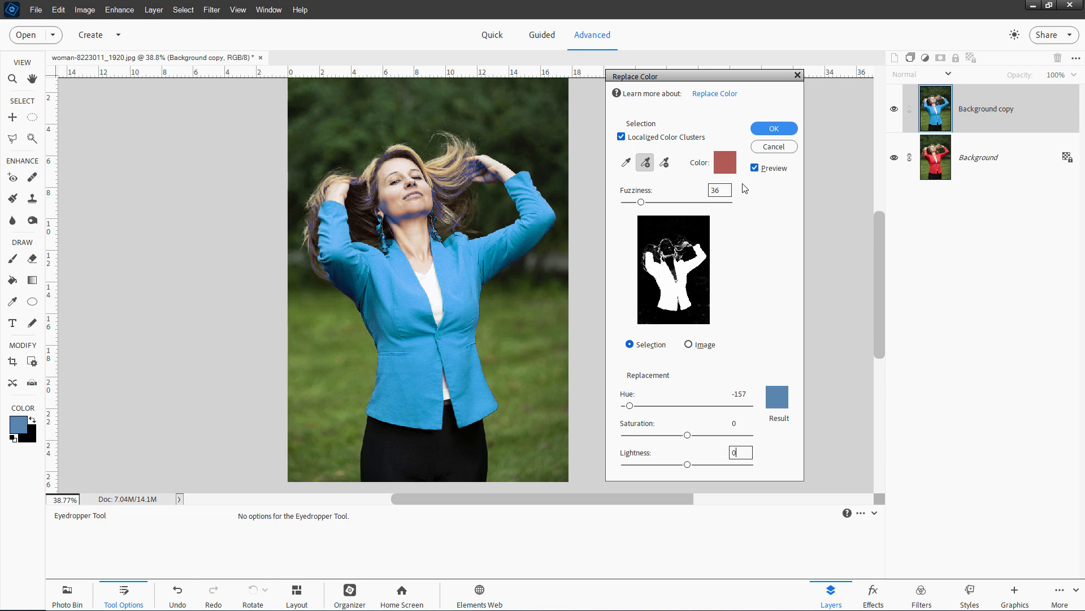
Apply the color replacement and compare it with the original jacket by toggling the Background copy layer's visibility
{"action": "left_click", "coordinate": [778, 128]}
{"action": "left_click", "coordinate": [893, 109]}
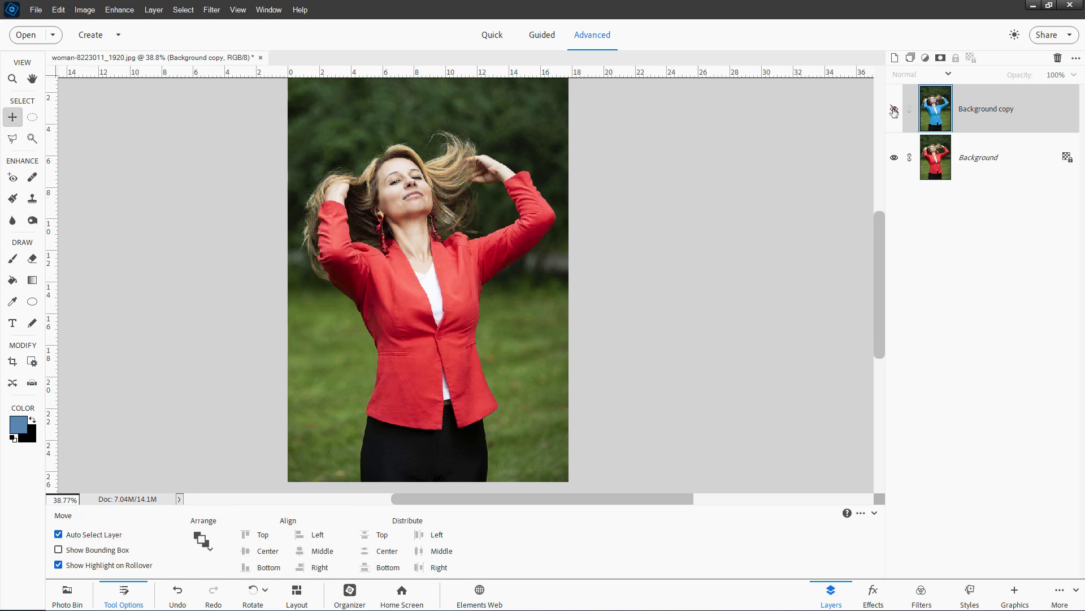
{"action": "left_click", "coordinate": [894, 110]}
{"action": "left_click", "coordinate": [894, 109]}
{"action": "left_click", "coordinate": [893, 109]}
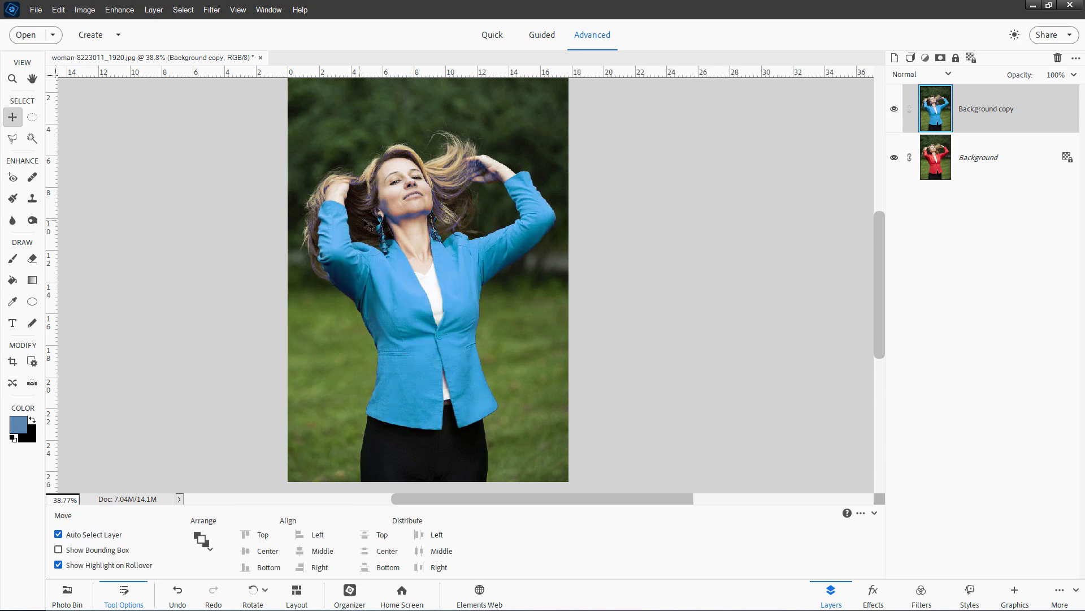
Review the scroll-wheel zoom option in the General preferences and close the preferences without changing anything
{"action": "scroll", "coordinate": [370, 224], "scroll_direction": "up", "scroll_amount": 2}
{"action": "scroll", "coordinate": [371, 225], "scroll_direction": "up", "scroll_amount": 3}
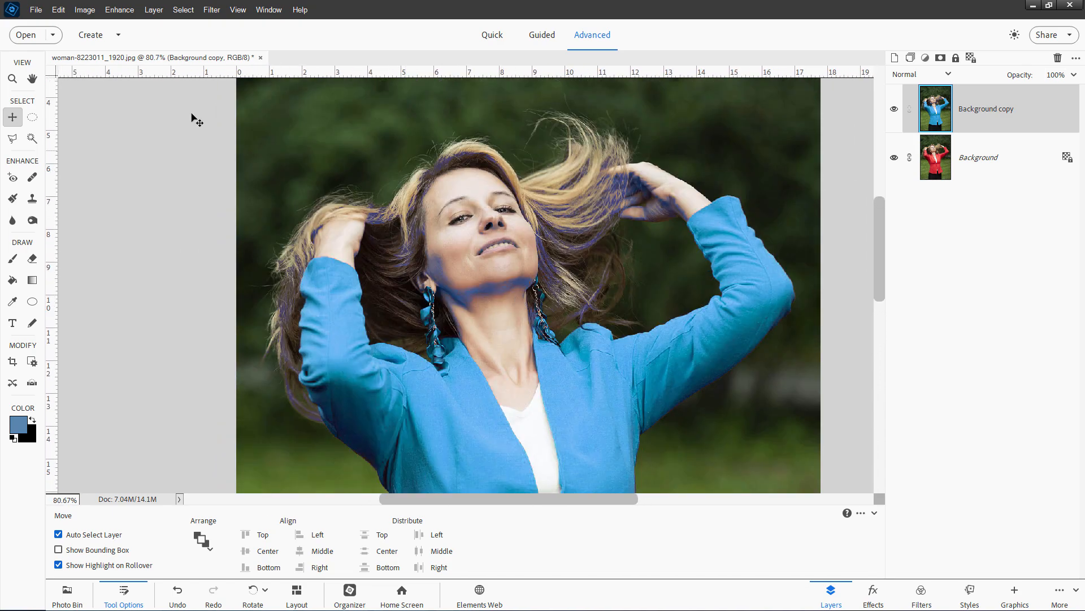
{"action": "left_click", "coordinate": [59, 10]}
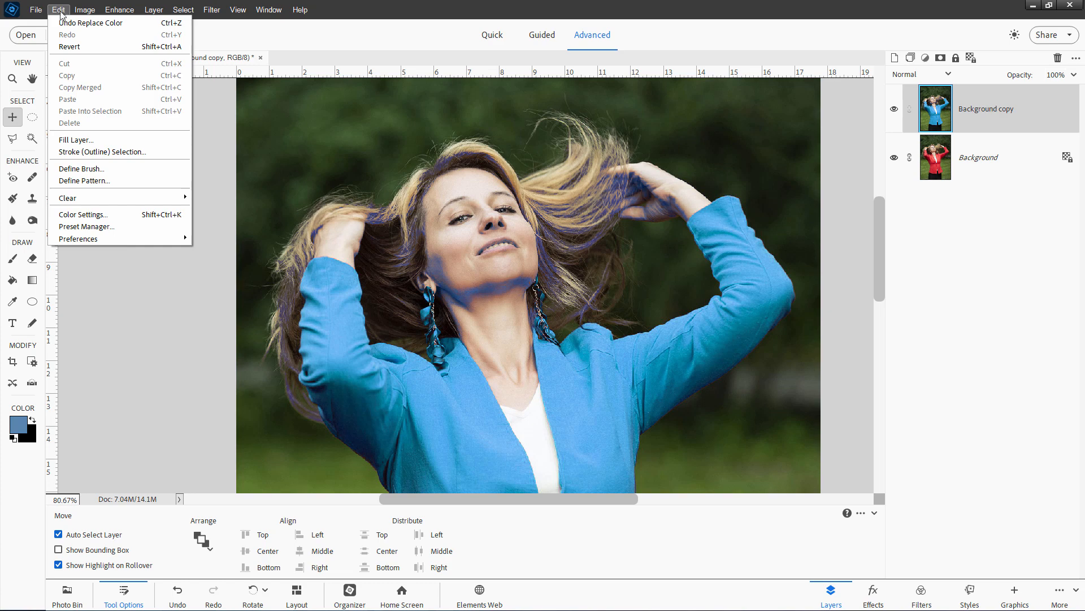
{"action": "mouse_move", "coordinate": [170, 243]}
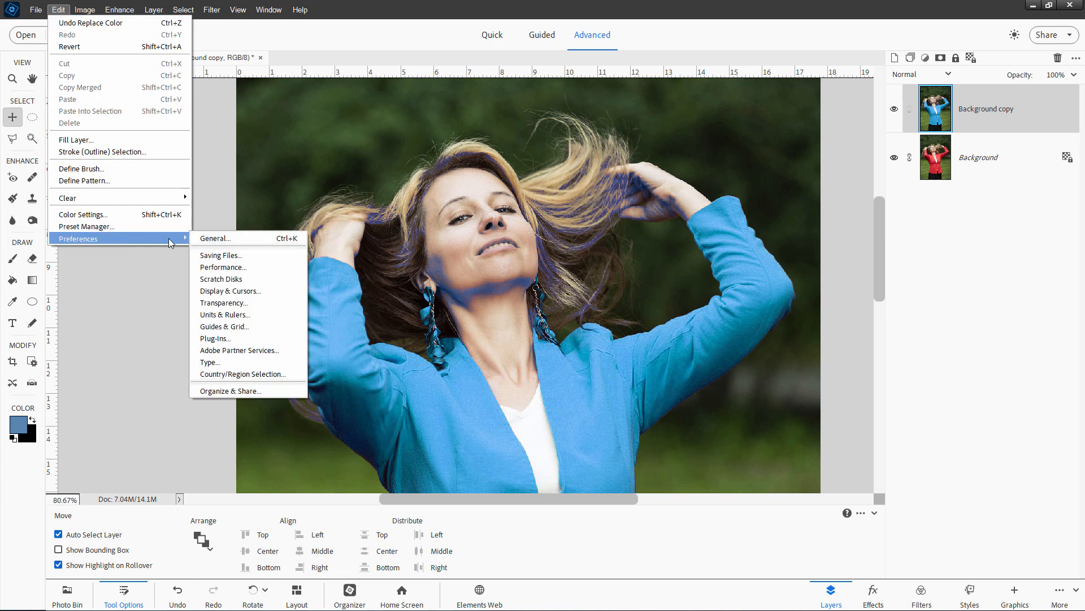
{"action": "left_click", "coordinate": [225, 238]}
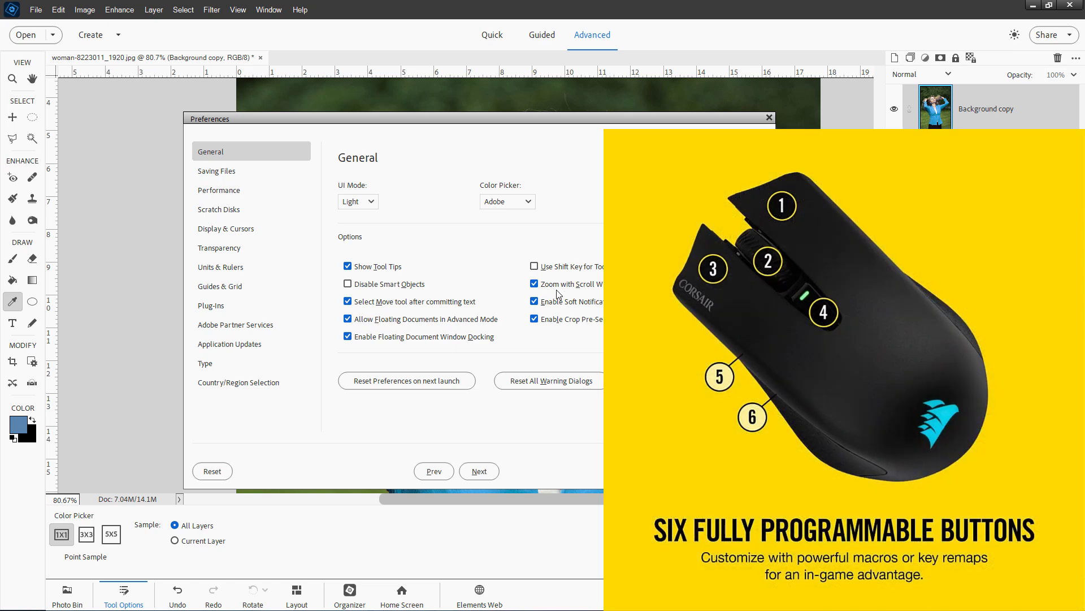
{"action": "key", "text": "Return"}
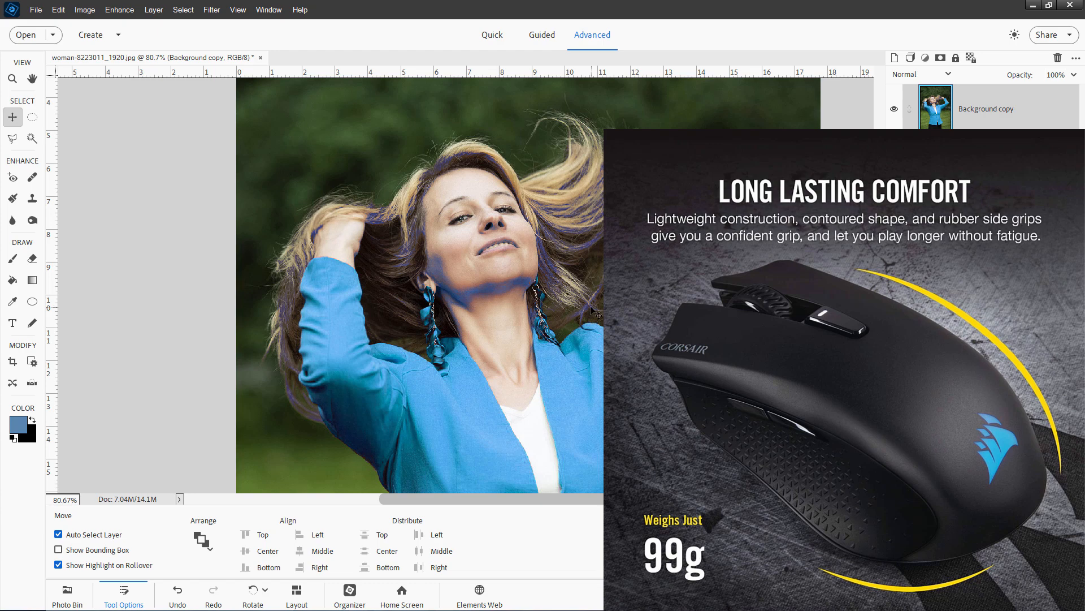
{"action": "left_click", "coordinate": [36, 10]}
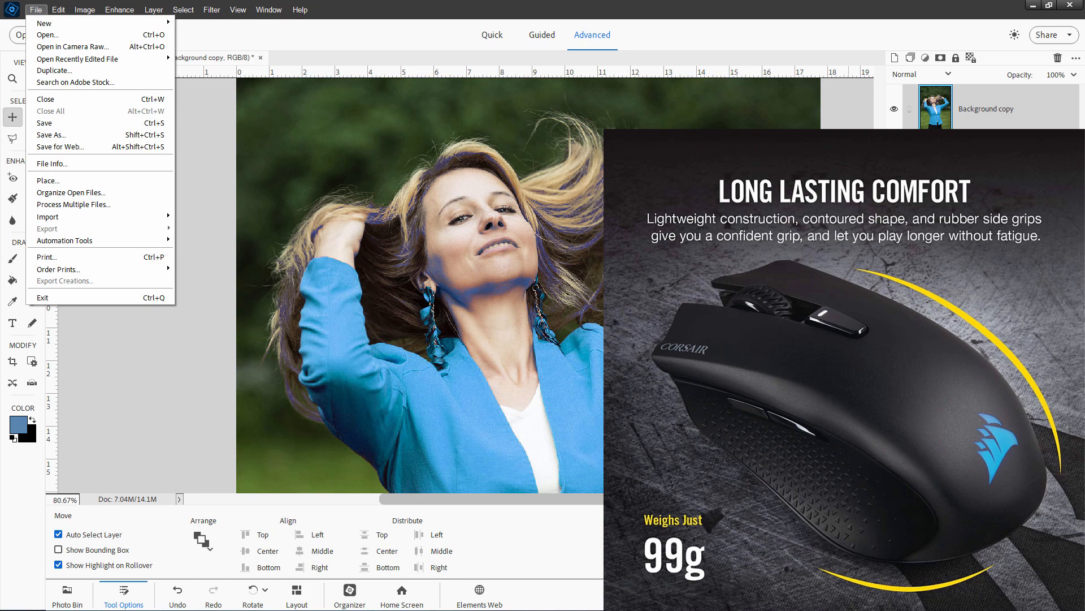
{"action": "key", "text": "Escape"}
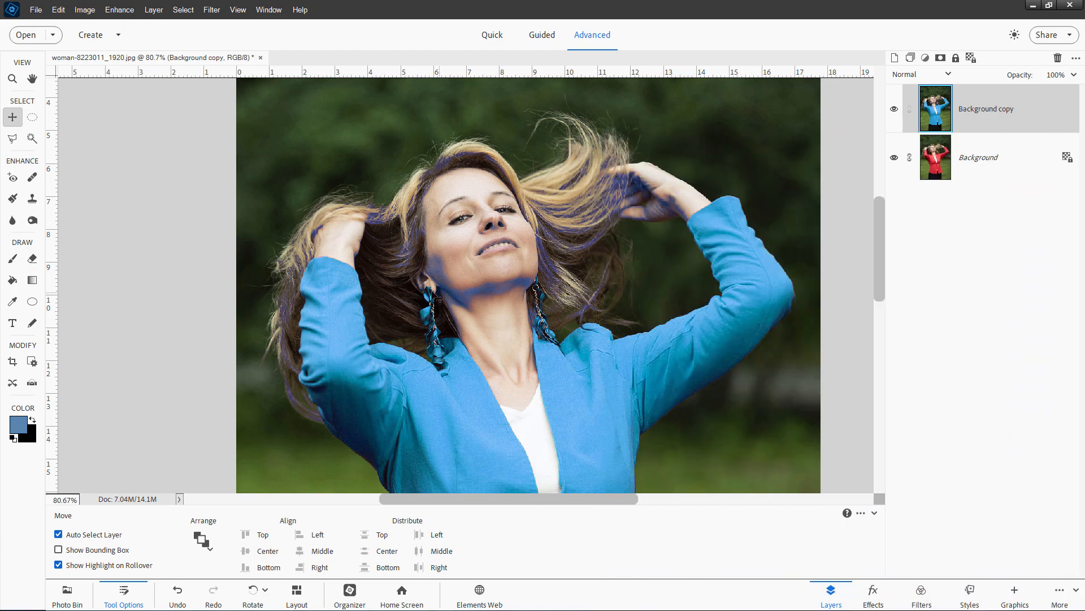
Add a layer mask to the Background copy layer and choose the Soft Round 27 pixels brush for painting on it
{"action": "scroll", "coordinate": [534, 244], "scroll_direction": "up", "scroll_amount": 3}
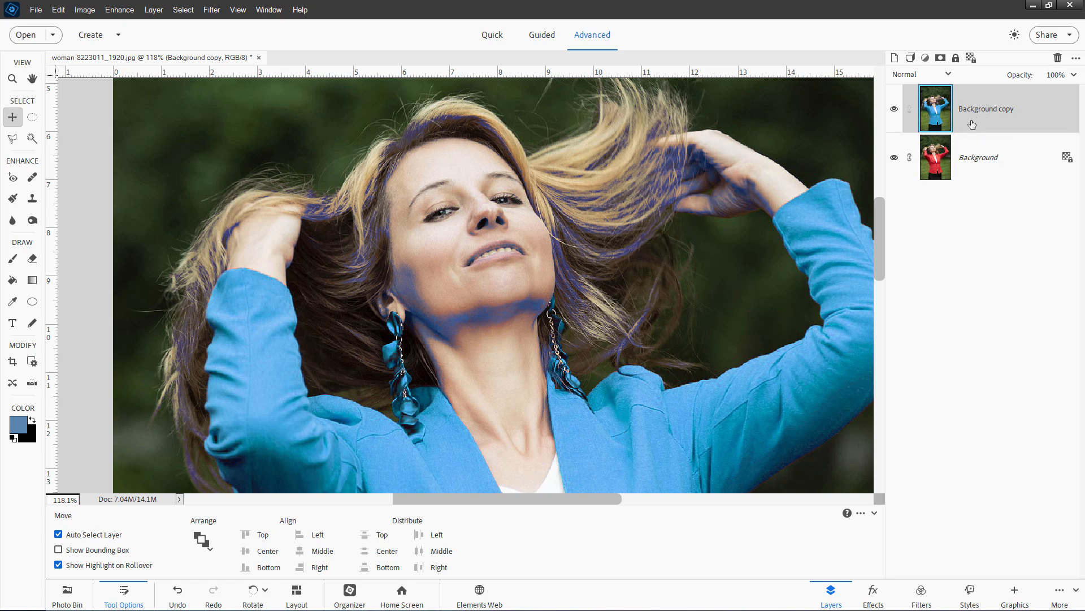
{"action": "left_click", "coordinate": [941, 59]}
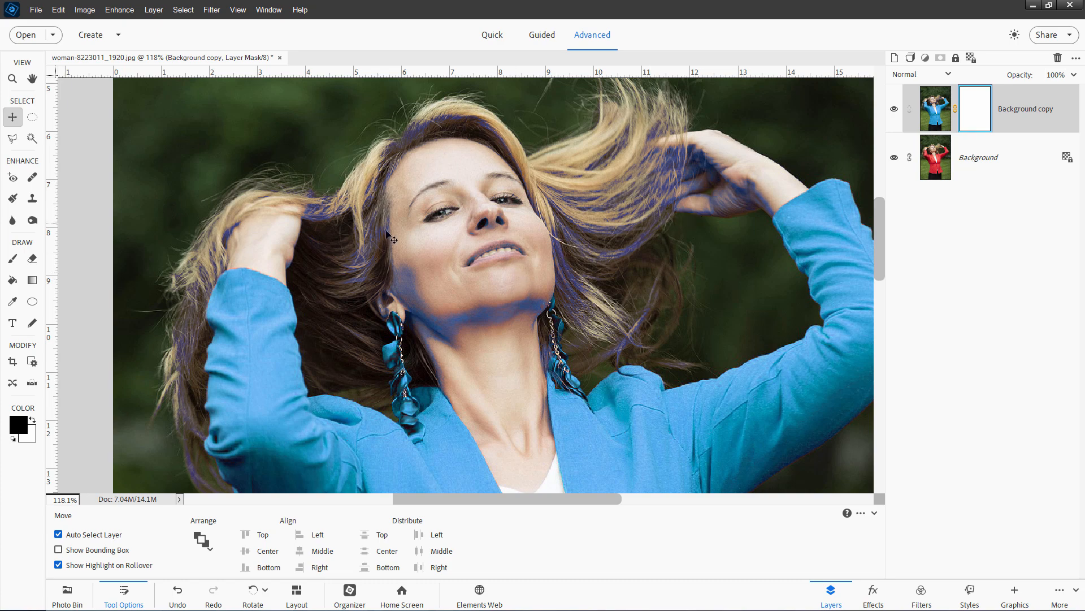
{"action": "key", "text": "b"}
{"action": "left_click", "coordinate": [273, 524]}
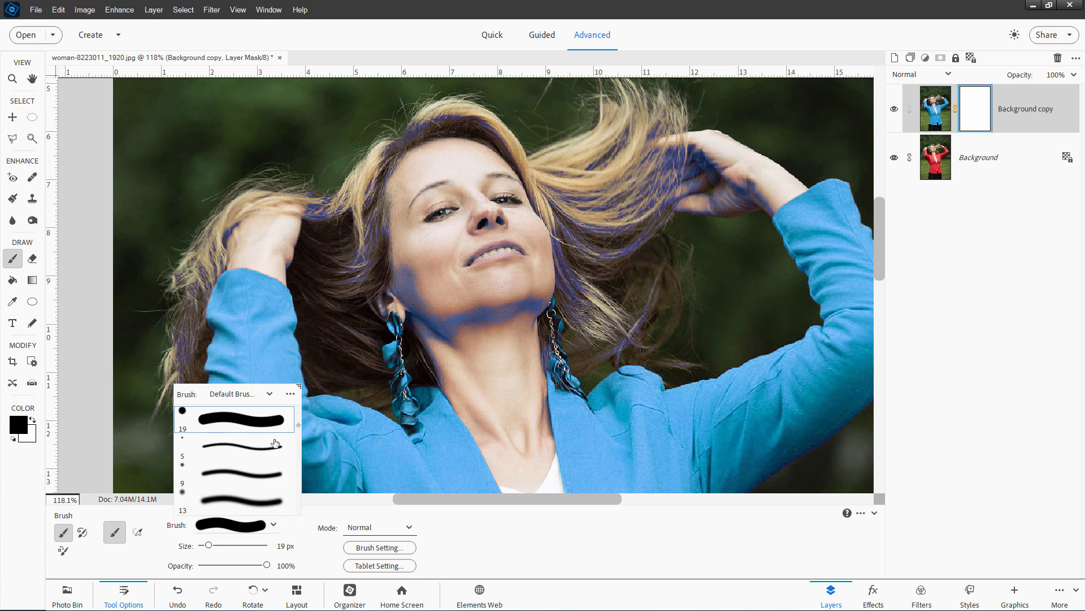
{"action": "scroll", "coordinate": [249, 469], "scroll_direction": "down", "scroll_amount": 4}
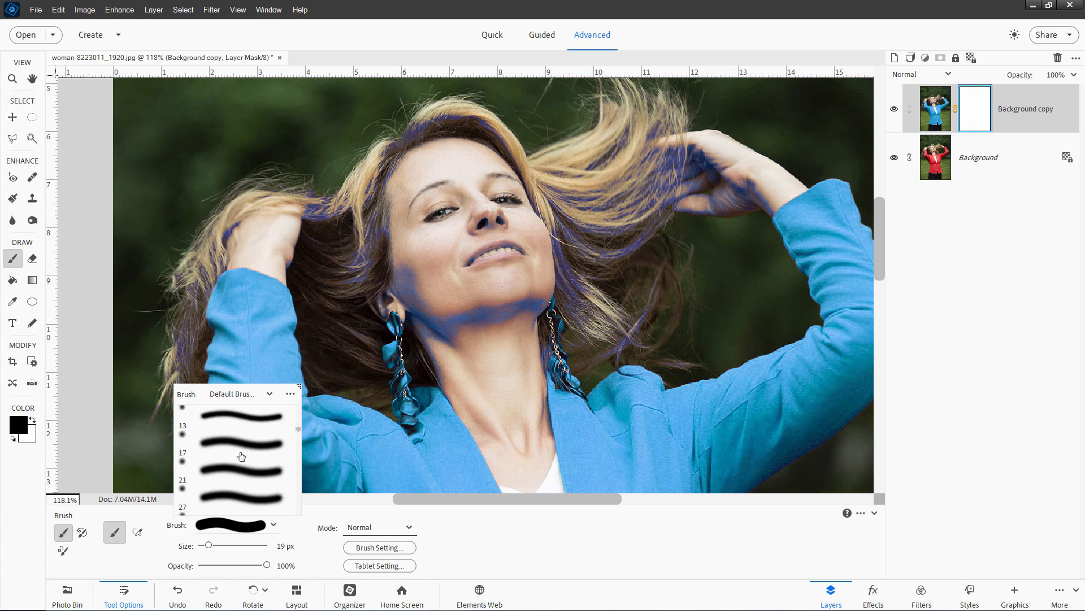
{"action": "left_click", "coordinate": [229, 481]}
{"action": "scroll", "coordinate": [225, 482], "scroll_direction": "down", "scroll_amount": 1}
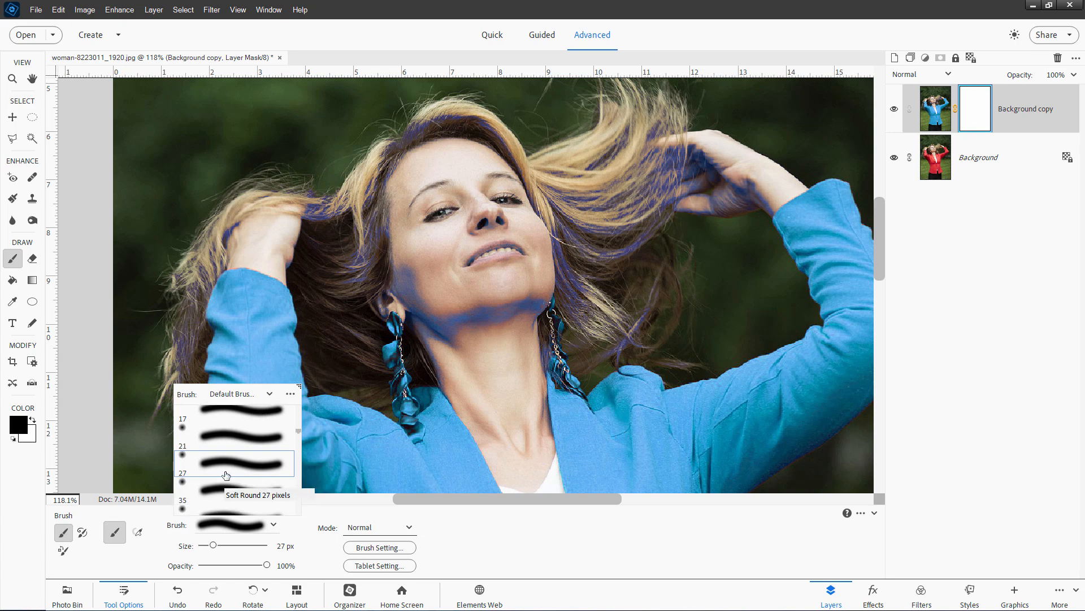
Paint black on the layer mask over the blue-tinted chin, jaw, neck and cheek to restore the natural skin color
{"action": "left_click", "coordinate": [488, 304]}
{"action": "mouse_move", "coordinate": [488, 304]}
{"action": "left_mouse_down"}
{"action": "mouse_move", "coordinate": [506, 329]}
{"action": "mouse_move", "coordinate": [495, 304]}
{"action": "mouse_move", "coordinate": [510, 323]}
{"action": "mouse_move", "coordinate": [506, 305]}
{"action": "mouse_move", "coordinate": [514, 309]}
{"action": "mouse_move", "coordinate": [516, 322]}
{"action": "mouse_move", "coordinate": [520, 294]}
{"action": "mouse_move", "coordinate": [518, 322]}
{"action": "mouse_move", "coordinate": [530, 288]}
{"action": "mouse_move", "coordinate": [521, 315]}
{"action": "mouse_move", "coordinate": [545, 286]}
{"action": "mouse_move", "coordinate": [539, 374]}
{"action": "mouse_move", "coordinate": [518, 375]}
{"action": "mouse_move", "coordinate": [521, 349]}
{"action": "mouse_move", "coordinate": [502, 319]}
{"action": "mouse_move", "coordinate": [475, 328]}
{"action": "mouse_move", "coordinate": [450, 303]}
{"action": "mouse_move", "coordinate": [423, 334]}
{"action": "left_mouse_up"}
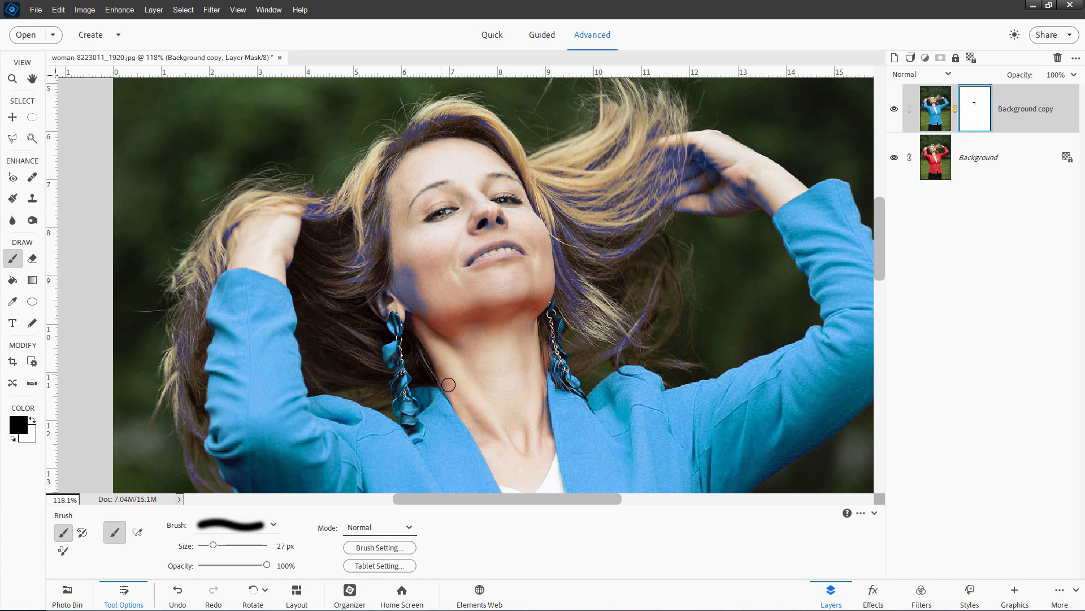
{"action": "mouse_move", "coordinate": [448, 385]}
{"action": "left_mouse_down"}
{"action": "mouse_move", "coordinate": [425, 310]}
{"action": "mouse_move", "coordinate": [461, 352]}
{"action": "mouse_move", "coordinate": [449, 331]}
{"action": "mouse_move", "coordinate": [414, 308]}
{"action": "mouse_move", "coordinate": [384, 313]}
{"action": "mouse_move", "coordinate": [394, 297]}
{"action": "mouse_move", "coordinate": [416, 296]}
{"action": "mouse_move", "coordinate": [390, 268]}
{"action": "mouse_move", "coordinate": [411, 283]}
{"action": "mouse_move", "coordinate": [417, 269]}
{"action": "mouse_move", "coordinate": [466, 253]}
{"action": "mouse_move", "coordinate": [477, 277]}
{"action": "mouse_move", "coordinate": [508, 240]}
{"action": "mouse_move", "coordinate": [531, 262]}
{"action": "mouse_move", "coordinate": [488, 209]}
{"action": "mouse_move", "coordinate": [463, 243]}
{"action": "mouse_move", "coordinate": [454, 220]}
{"action": "mouse_move", "coordinate": [431, 233]}
{"action": "mouse_move", "coordinate": [423, 204]}
{"action": "mouse_move", "coordinate": [492, 197]}
{"action": "mouse_move", "coordinate": [519, 215]}
{"action": "mouse_move", "coordinate": [404, 255]}
{"action": "mouse_move", "coordinate": [385, 213]}
{"action": "mouse_move", "coordinate": [369, 258]}
{"action": "mouse_move", "coordinate": [345, 279]}
{"action": "left_mouse_up"}
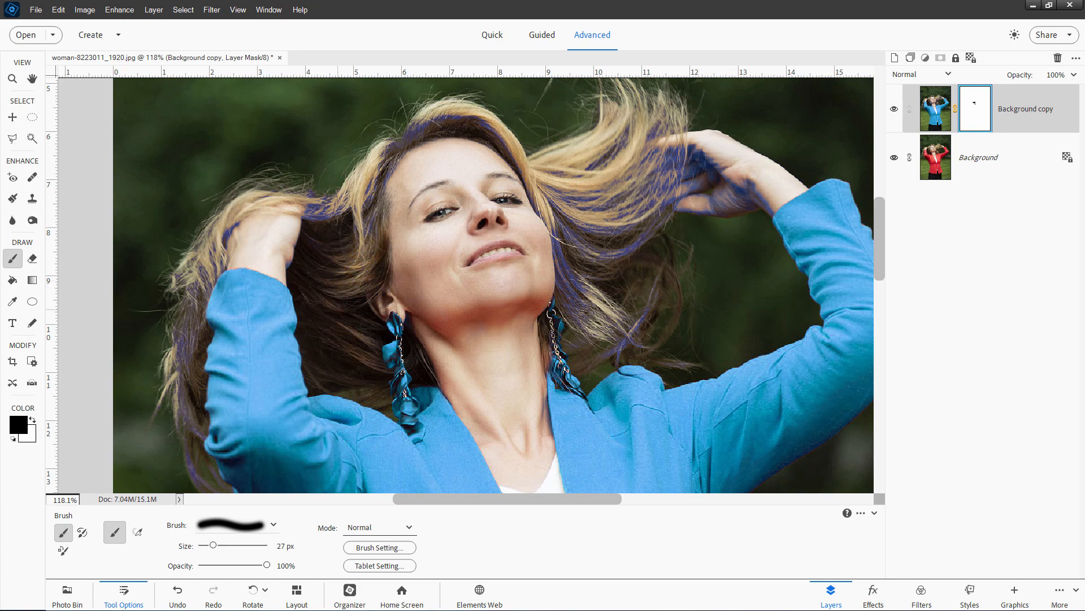
Mask the blue tint out of the hair around the face and beside the neck, undoing and repainting one stroke near the earring
{"action": "mouse_move", "coordinate": [345, 195]}
{"action": "left_mouse_down"}
{"action": "mouse_move", "coordinate": [336, 201]}
{"action": "mouse_move", "coordinate": [331, 183]}
{"action": "left_mouse_up"}
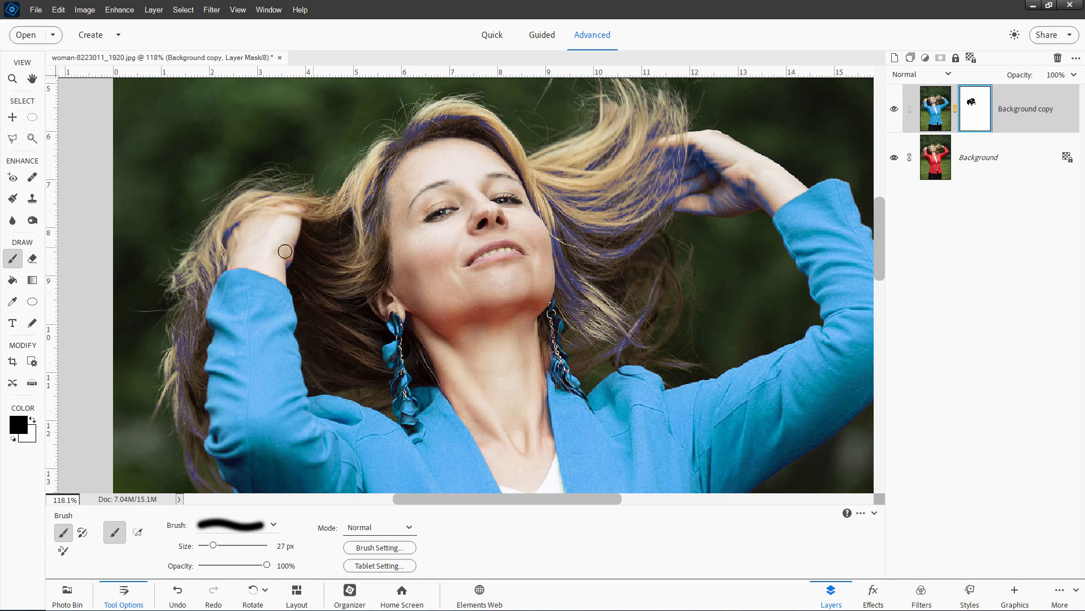
{"action": "mouse_move", "coordinate": [353, 235]}
{"action": "left_mouse_down"}
{"action": "mouse_move", "coordinate": [385, 190]}
{"action": "mouse_move", "coordinate": [384, 234]}
{"action": "mouse_move", "coordinate": [404, 112]}
{"action": "mouse_move", "coordinate": [453, 146]}
{"action": "mouse_move", "coordinate": [480, 115]}
{"action": "mouse_move", "coordinate": [542, 214]}
{"action": "mouse_move", "coordinate": [543, 194]}
{"action": "mouse_move", "coordinate": [533, 188]}
{"action": "mouse_move", "coordinate": [562, 254]}
{"action": "mouse_move", "coordinate": [574, 232]}
{"action": "mouse_move", "coordinate": [547, 167]}
{"action": "mouse_move", "coordinate": [583, 218]}
{"action": "mouse_move", "coordinate": [596, 215]}
{"action": "mouse_move", "coordinate": [603, 154]}
{"action": "mouse_move", "coordinate": [622, 163]}
{"action": "mouse_move", "coordinate": [629, 247]}
{"action": "mouse_move", "coordinate": [663, 202]}
{"action": "mouse_move", "coordinate": [666, 217]}
{"action": "mouse_move", "coordinate": [647, 240]}
{"action": "mouse_move", "coordinate": [619, 190]}
{"action": "mouse_move", "coordinate": [606, 231]}
{"action": "mouse_move", "coordinate": [620, 224]}
{"action": "mouse_move", "coordinate": [615, 132]}
{"action": "mouse_move", "coordinate": [632, 122]}
{"action": "mouse_move", "coordinate": [657, 185]}
{"action": "mouse_move", "coordinate": [650, 116]}
{"action": "mouse_move", "coordinate": [638, 184]}
{"action": "mouse_move", "coordinate": [679, 145]}
{"action": "mouse_move", "coordinate": [675, 193]}
{"action": "mouse_move", "coordinate": [669, 171]}
{"action": "mouse_move", "coordinate": [649, 216]}
{"action": "mouse_move", "coordinate": [608, 257]}
{"action": "mouse_move", "coordinate": [581, 243]}
{"action": "mouse_move", "coordinate": [560, 244]}
{"action": "mouse_move", "coordinate": [556, 262]}
{"action": "mouse_move", "coordinate": [575, 249]}
{"action": "mouse_move", "coordinate": [591, 257]}
{"action": "mouse_move", "coordinate": [552, 254]}
{"action": "mouse_move", "coordinate": [597, 254]}
{"action": "mouse_move", "coordinate": [597, 312]}
{"action": "mouse_move", "coordinate": [601, 279]}
{"action": "mouse_move", "coordinate": [569, 296]}
{"action": "mouse_move", "coordinate": [569, 275]}
{"action": "mouse_move", "coordinate": [575, 340]}
{"action": "mouse_move", "coordinate": [581, 315]}
{"action": "left_mouse_up"}
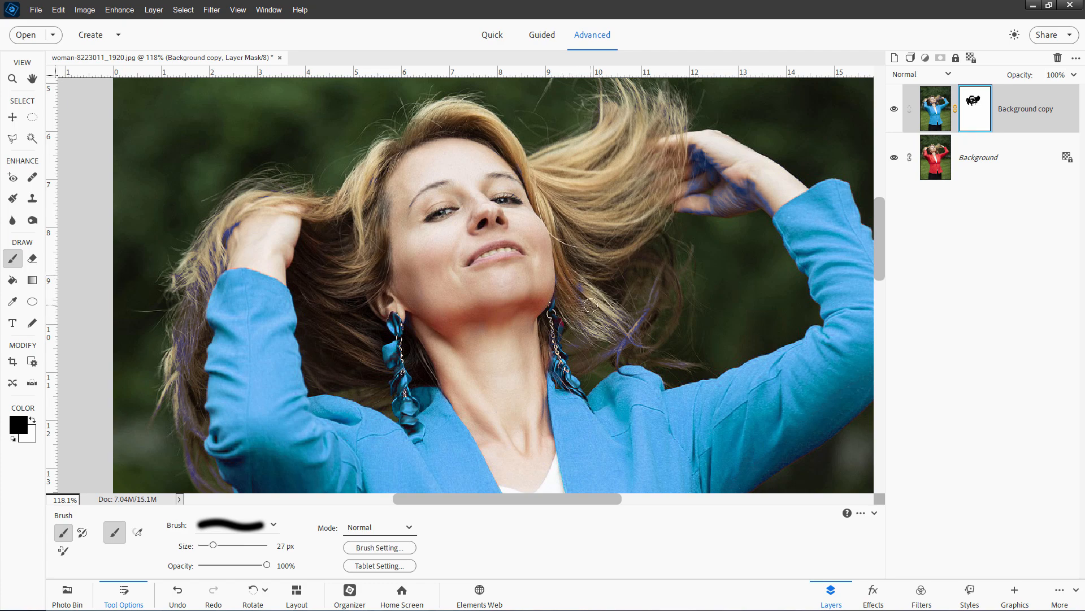
{"action": "key", "text": "ctrl+z"}
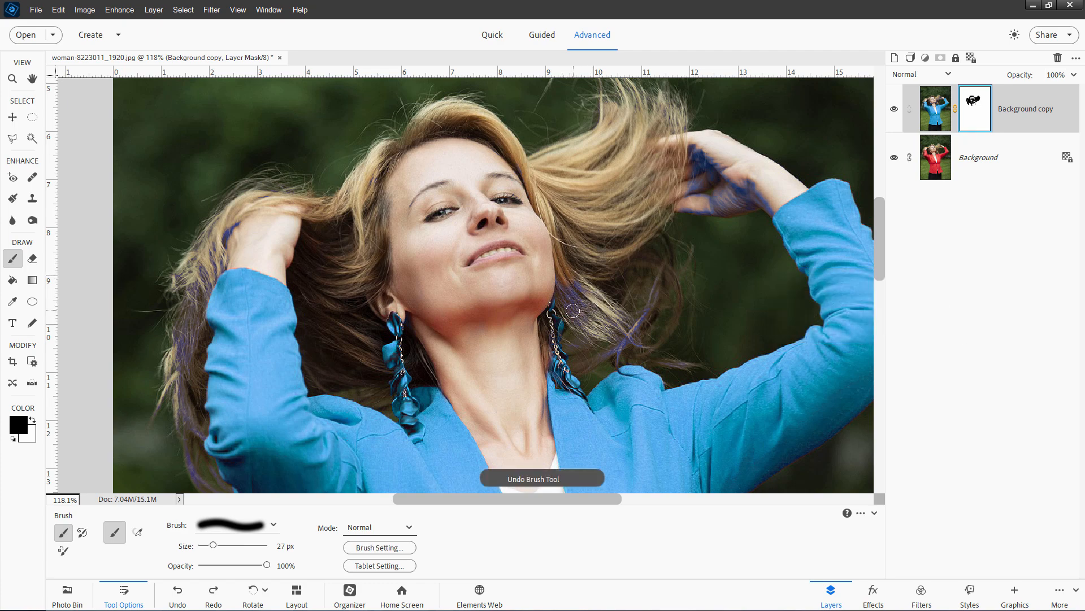
{"action": "mouse_move", "coordinate": [570, 317]}
{"action": "left_mouse_down"}
{"action": "mouse_move", "coordinate": [558, 280]}
{"action": "mouse_move", "coordinate": [580, 326]}
{"action": "mouse_move", "coordinate": [575, 284]}
{"action": "mouse_move", "coordinate": [611, 360]}
{"action": "mouse_move", "coordinate": [649, 347]}
{"action": "mouse_move", "coordinate": [619, 326]}
{"action": "mouse_move", "coordinate": [645, 341]}
{"action": "left_mouse_up"}
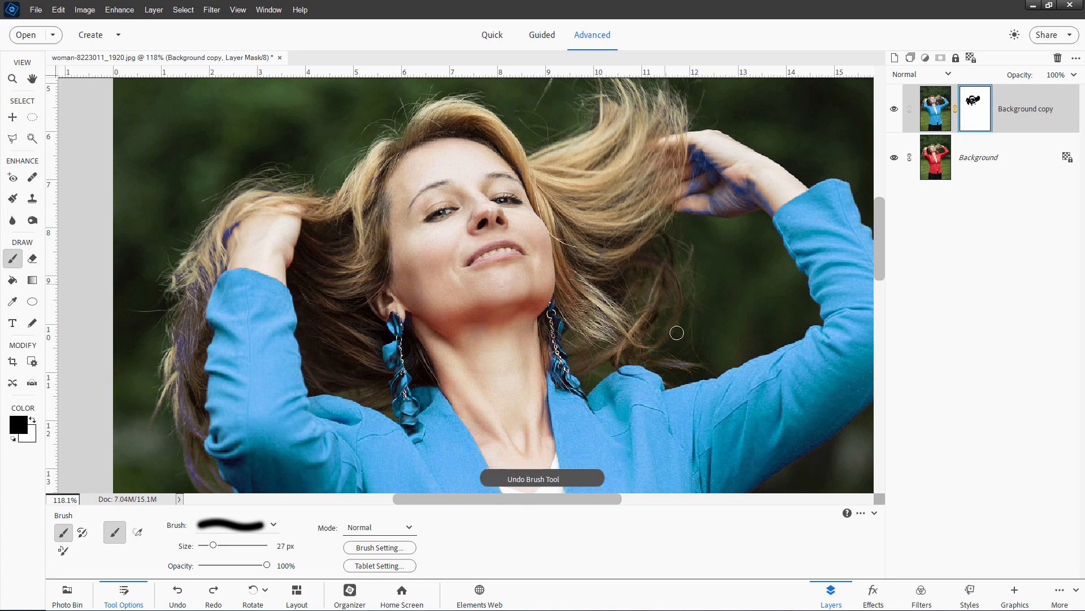
Mask the blue tint off both raised hands and the hair strands along the outer sleeve, and fit the image on screen
{"action": "mouse_move", "coordinate": [669, 199]}
{"action": "left_mouse_down"}
{"action": "mouse_move", "coordinate": [696, 218]}
{"action": "mouse_move", "coordinate": [712, 218]}
{"action": "mouse_move", "coordinate": [739, 176]}
{"action": "mouse_move", "coordinate": [753, 203]}
{"action": "mouse_move", "coordinate": [770, 193]}
{"action": "mouse_move", "coordinate": [761, 214]}
{"action": "mouse_move", "coordinate": [700, 187]}
{"action": "mouse_move", "coordinate": [702, 157]}
{"action": "mouse_move", "coordinate": [690, 153]}
{"action": "mouse_move", "coordinate": [720, 212]}
{"action": "left_mouse_up"}
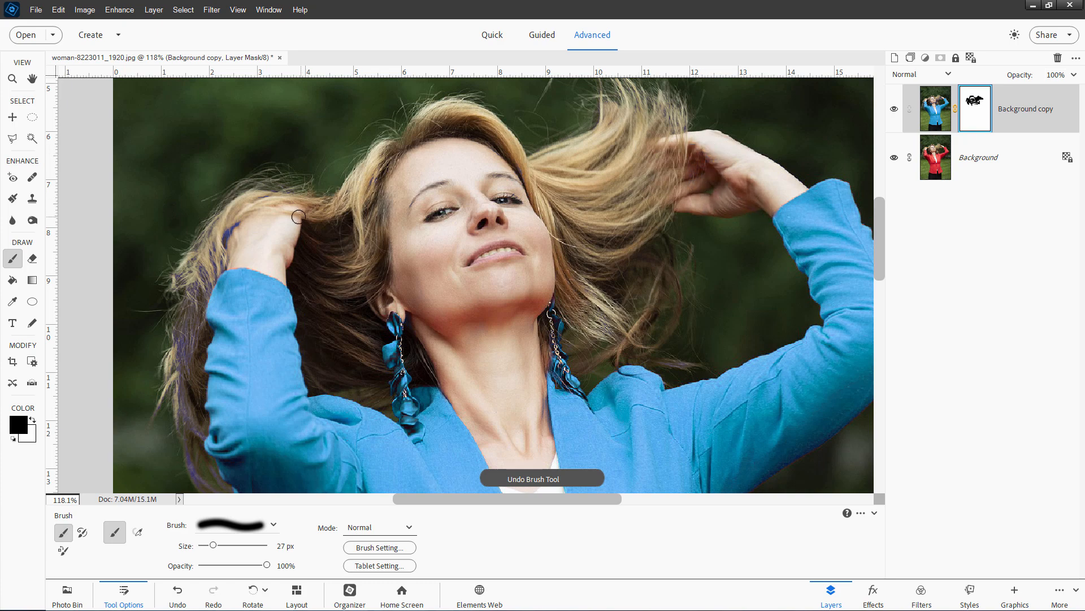
{"action": "mouse_move", "coordinate": [223, 236]}
{"action": "left_mouse_down"}
{"action": "mouse_move", "coordinate": [239, 217]}
{"action": "mouse_move", "coordinate": [214, 243]}
{"action": "mouse_move", "coordinate": [214, 226]}
{"action": "mouse_move", "coordinate": [176, 273]}
{"action": "mouse_move", "coordinate": [221, 258]}
{"action": "mouse_move", "coordinate": [200, 301]}
{"action": "mouse_move", "coordinate": [199, 277]}
{"action": "mouse_move", "coordinate": [182, 307]}
{"action": "mouse_move", "coordinate": [200, 257]}
{"action": "mouse_move", "coordinate": [172, 336]}
{"action": "mouse_move", "coordinate": [195, 303]}
{"action": "mouse_move", "coordinate": [201, 333]}
{"action": "mouse_move", "coordinate": [178, 378]}
{"action": "mouse_move", "coordinate": [175, 351]}
{"action": "mouse_move", "coordinate": [189, 415]}
{"action": "mouse_move", "coordinate": [205, 341]}
{"action": "mouse_move", "coordinate": [190, 288]}
{"action": "mouse_move", "coordinate": [216, 268]}
{"action": "mouse_move", "coordinate": [206, 268]}
{"action": "mouse_move", "coordinate": [221, 320]}
{"action": "mouse_move", "coordinate": [206, 267]}
{"action": "mouse_move", "coordinate": [215, 309]}
{"action": "mouse_move", "coordinate": [229, 321]}
{"action": "mouse_move", "coordinate": [224, 303]}
{"action": "mouse_move", "coordinate": [251, 350]}
{"action": "left_mouse_up"}
{"action": "key", "text": "space"}
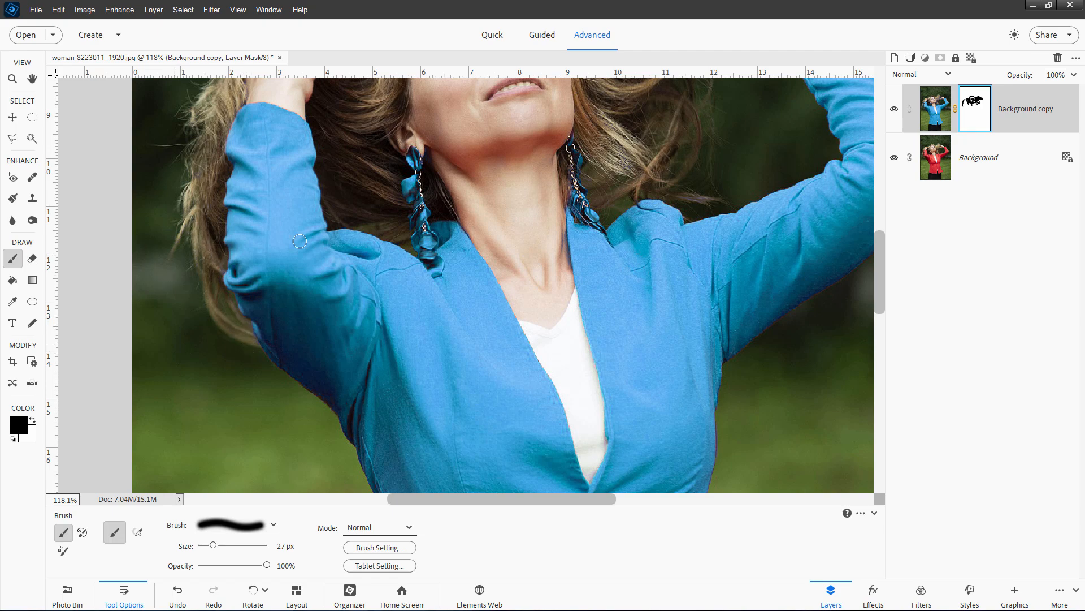
{"action": "key", "text": "ctrl+0"}
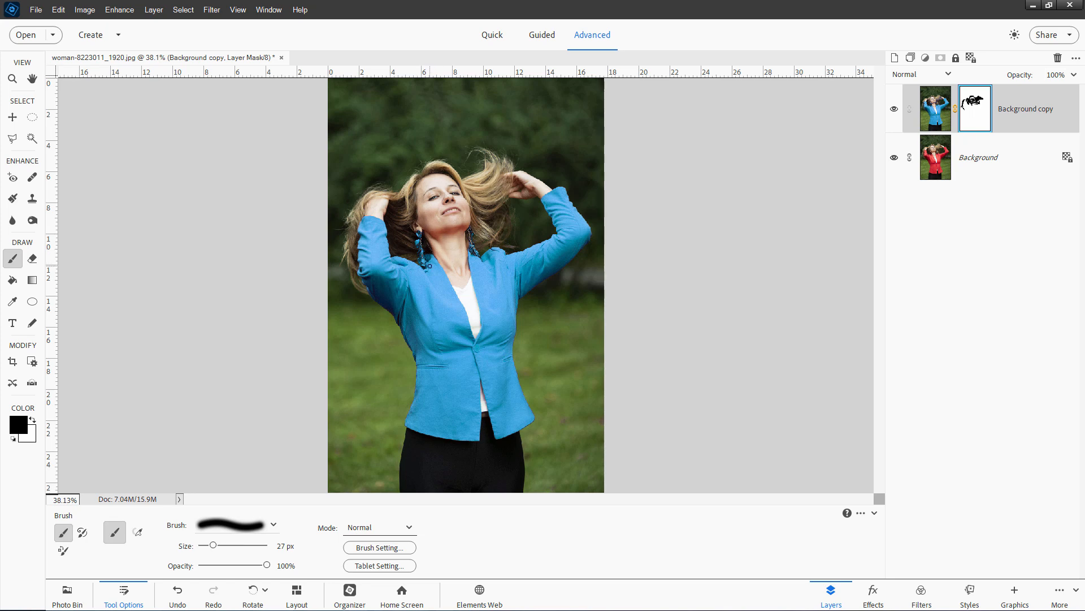
Paint black on the mask over the earring on the image's left to restore its red, using a 9 px brush for its lower end
{"action": "scroll", "coordinate": [430, 265], "scroll_direction": "up", "scroll_amount": 5}
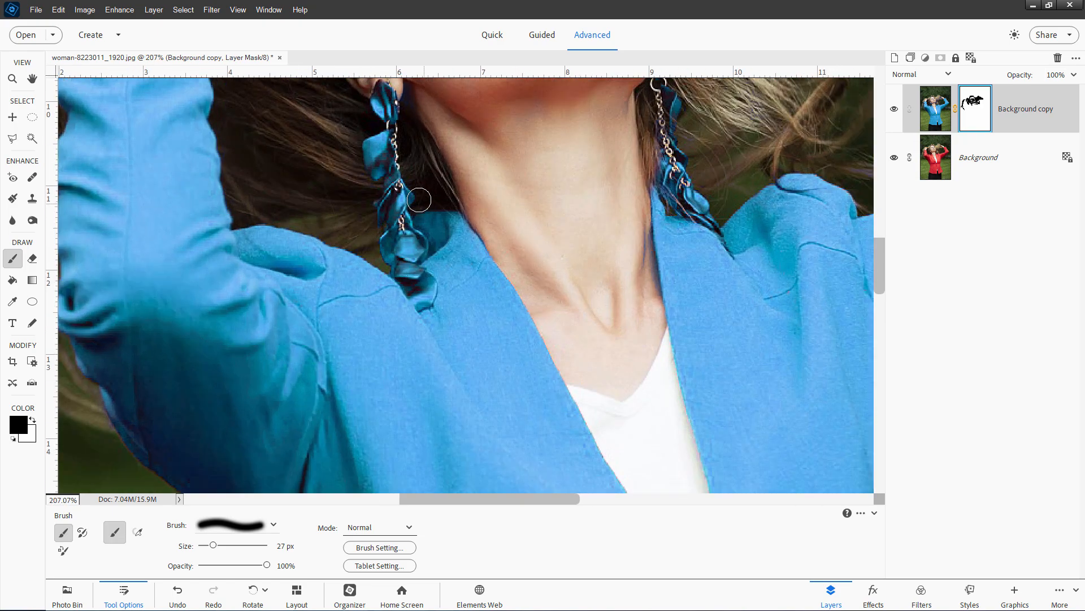
{"action": "mouse_move", "coordinate": [387, 116]}
{"action": "left_mouse_down"}
{"action": "mouse_move", "coordinate": [392, 105]}
{"action": "mouse_move", "coordinate": [377, 152]}
{"action": "mouse_move", "coordinate": [404, 193]}
{"action": "mouse_move", "coordinate": [399, 220]}
{"action": "mouse_move", "coordinate": [386, 197]}
{"action": "mouse_move", "coordinate": [390, 237]}
{"action": "mouse_move", "coordinate": [401, 246]}
{"action": "mouse_move", "coordinate": [402, 231]}
{"action": "mouse_move", "coordinate": [420, 243]}
{"action": "mouse_move", "coordinate": [393, 252]}
{"action": "mouse_move", "coordinate": [403, 250]}
{"action": "left_mouse_up"}
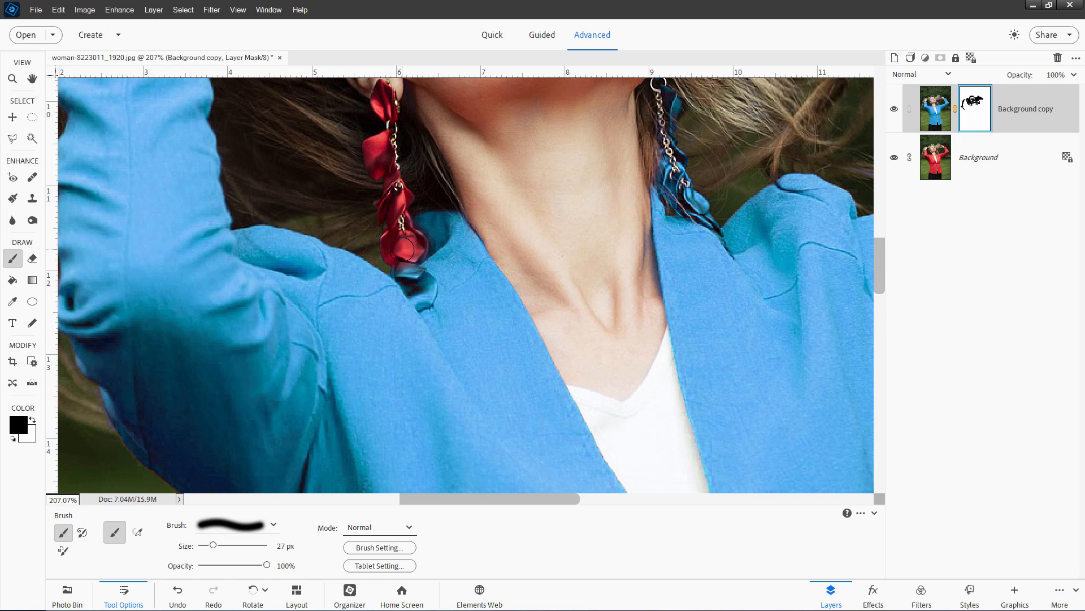
{"action": "key", "text": "bracketleft"}
{"action": "key", "text": "bracketleft"}
{"action": "key", "text": "bracketleft"}
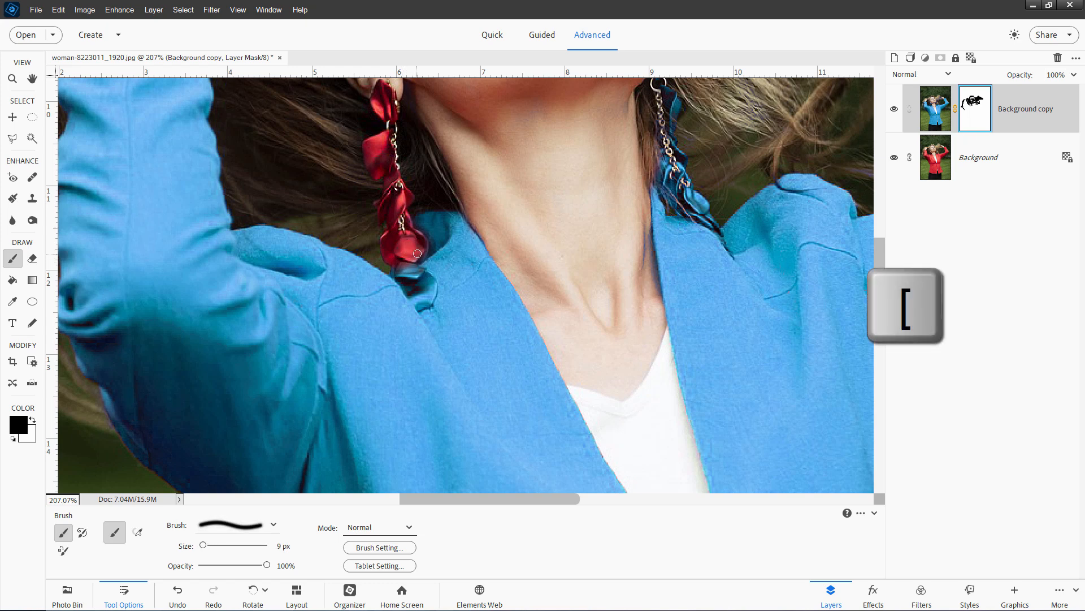
{"action": "mouse_move", "coordinate": [424, 247]}
{"action": "left_mouse_down"}
{"action": "mouse_move", "coordinate": [420, 275]}
{"action": "mouse_move", "coordinate": [395, 273]}
{"action": "mouse_move", "coordinate": [419, 307]}
{"action": "mouse_move", "coordinate": [434, 282]}
{"action": "mouse_move", "coordinate": [404, 265]}
{"action": "mouse_move", "coordinate": [425, 298]}
{"action": "left_mouse_up"}
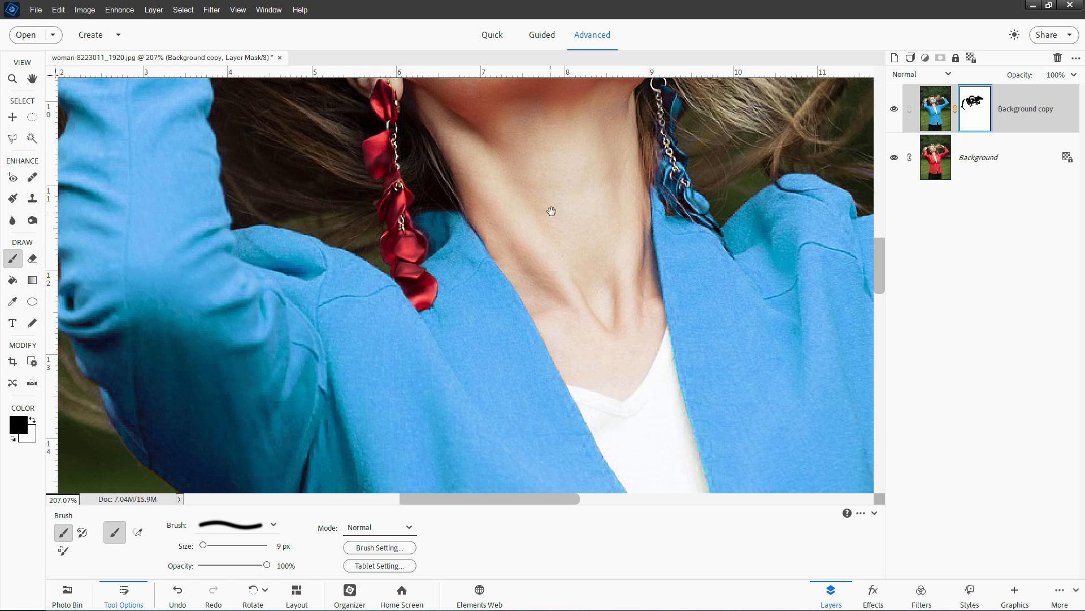
Paint black on the mask over the earring on the image's right to restore its red, and fit the image on screen
{"action": "left_click_drag", "start_coordinate": [552, 211], "coordinate": [412, 313]}
{"action": "left_click_drag", "start_coordinate": [537, 160], "coordinate": [563, 200]}
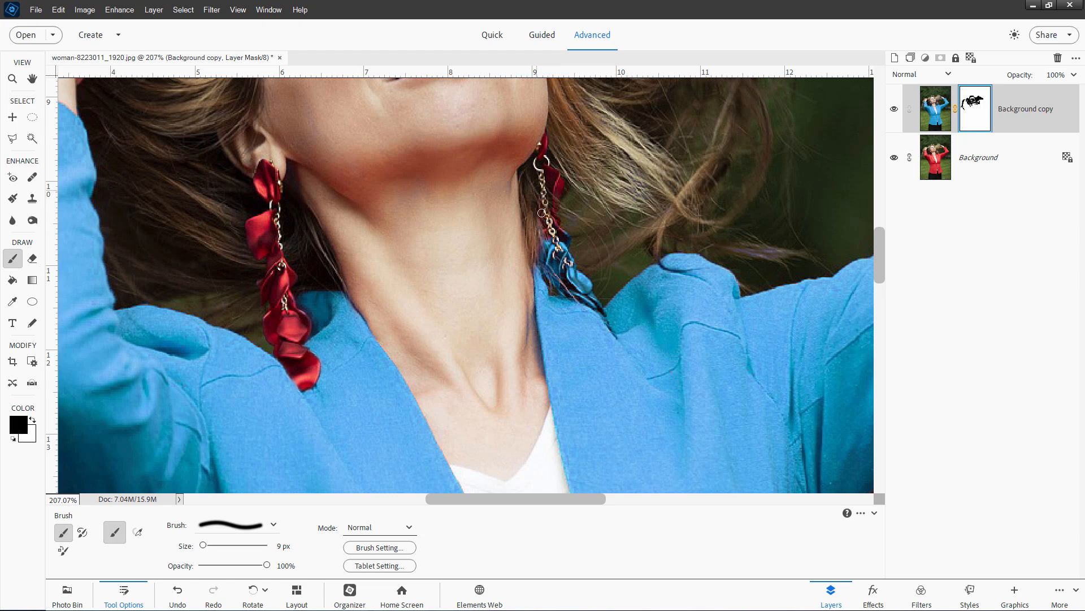
{"action": "mouse_move", "coordinate": [570, 245]}
{"action": "left_mouse_down"}
{"action": "mouse_move", "coordinate": [549, 222]}
{"action": "mouse_move", "coordinate": [556, 255]}
{"action": "mouse_move", "coordinate": [544, 232]}
{"action": "mouse_move", "coordinate": [543, 264]}
{"action": "left_mouse_up"}
{"action": "mouse_move", "coordinate": [579, 296]}
{"action": "left_mouse_down"}
{"action": "mouse_move", "coordinate": [566, 255]}
{"action": "mouse_move", "coordinate": [572, 276]}
{"action": "mouse_move", "coordinate": [554, 263]}
{"action": "mouse_move", "coordinate": [585, 293]}
{"action": "left_mouse_up"}
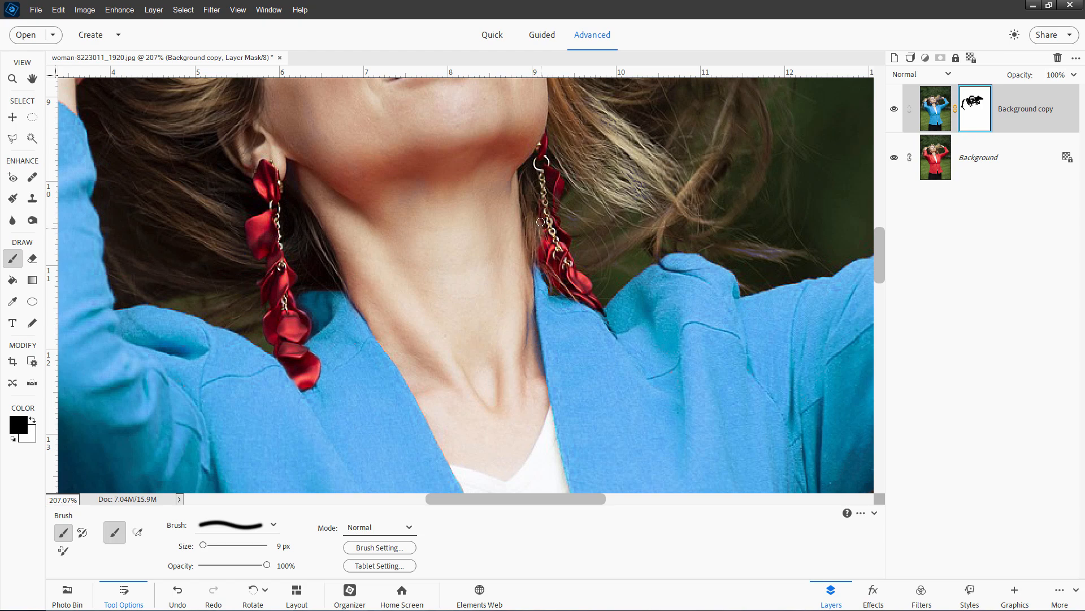
{"action": "key", "text": "ctrl+0"}
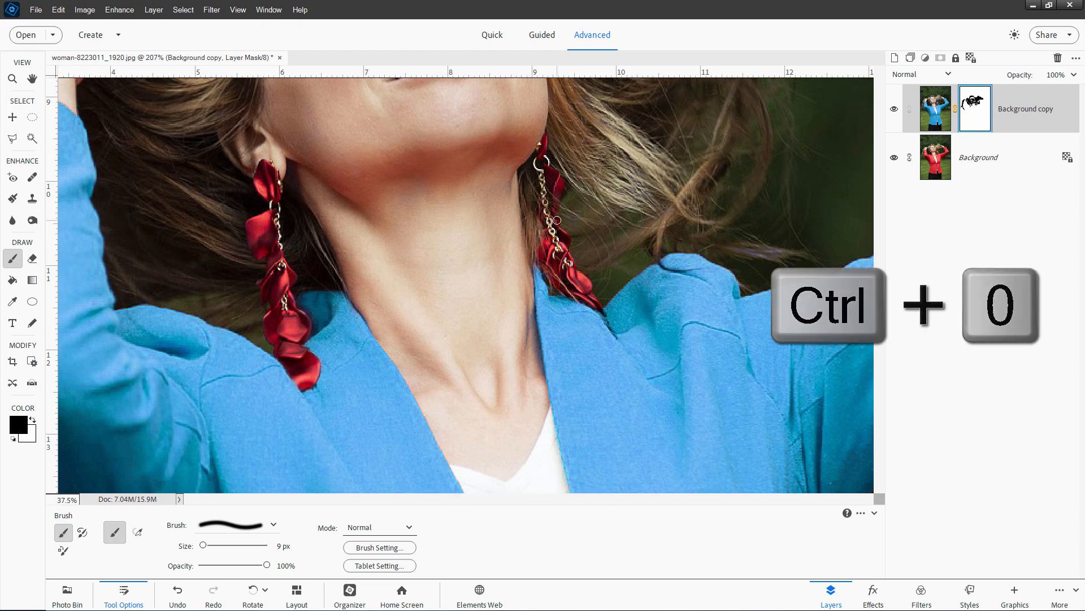